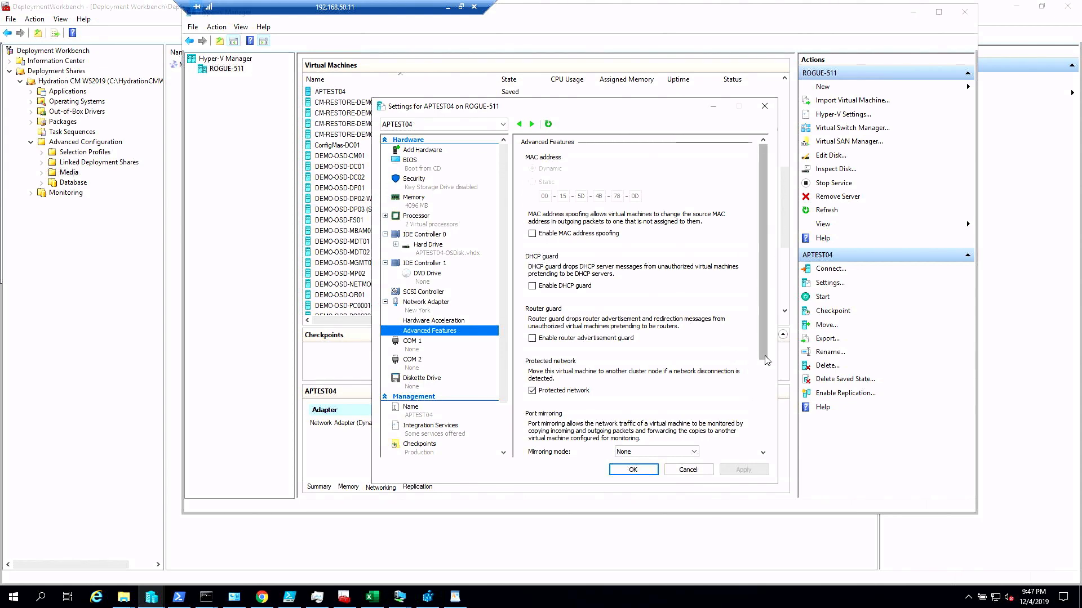
- Try Source as the port mirroring mode for APTEST04's network adapter and discard the settings change
scroll(742, 440, "down", 5)
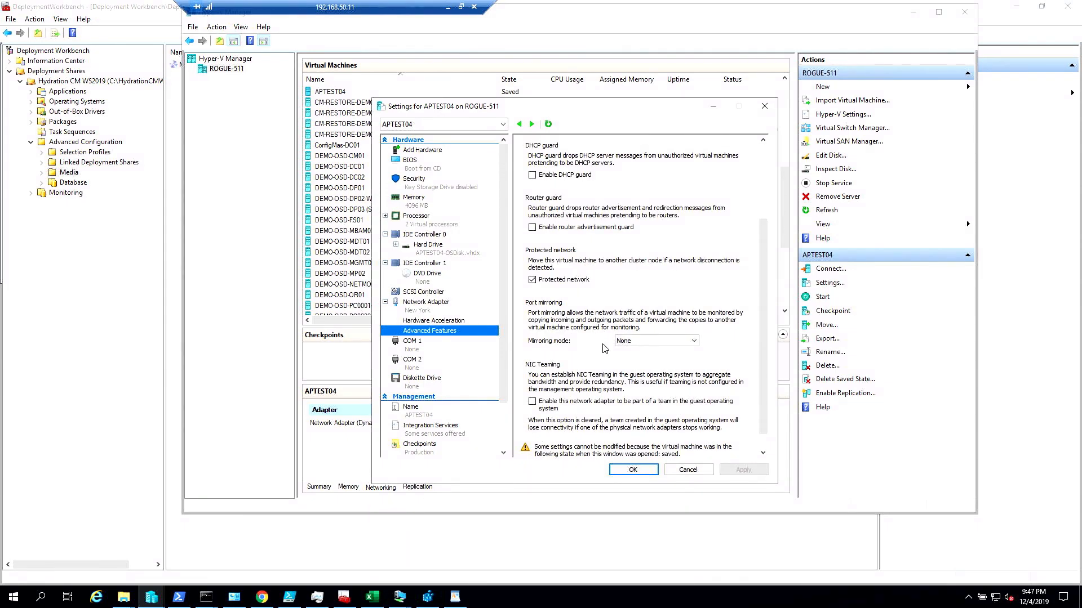
left_click(629, 344)
left_click(626, 366)
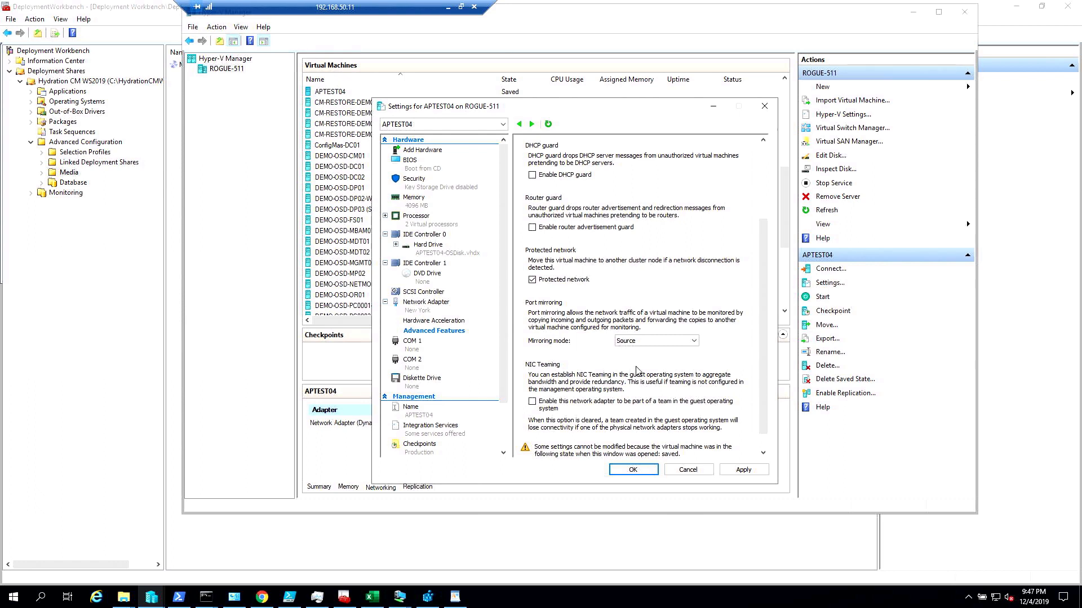
left_click(691, 470)
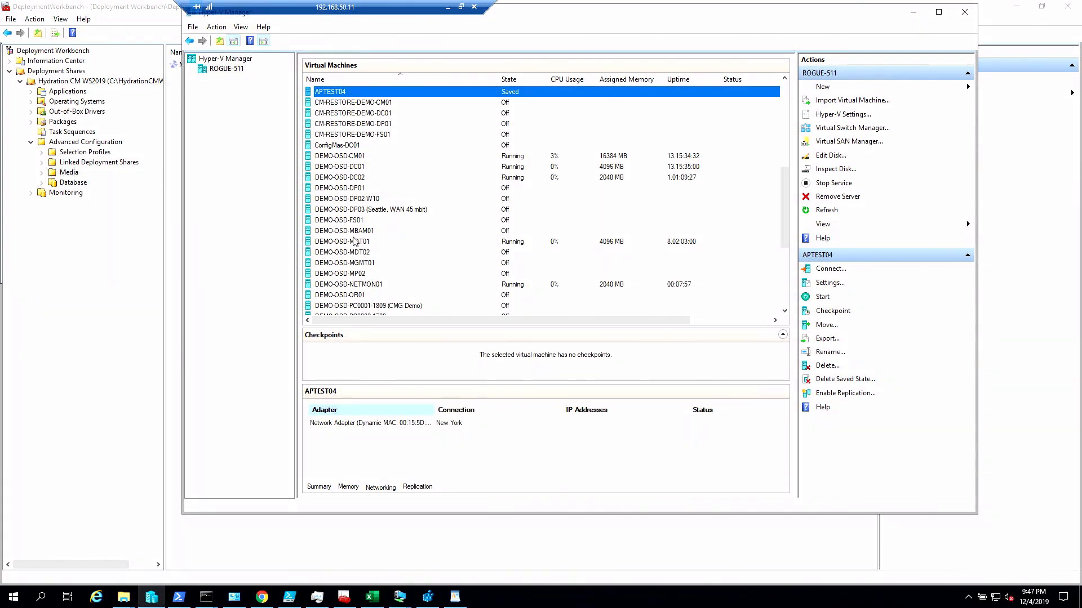
- Choose Destination as the port mirroring mode in DEMO-OSD-NETMON01's network adapter advanced features, and close the settings without saving
left_click(354, 285)
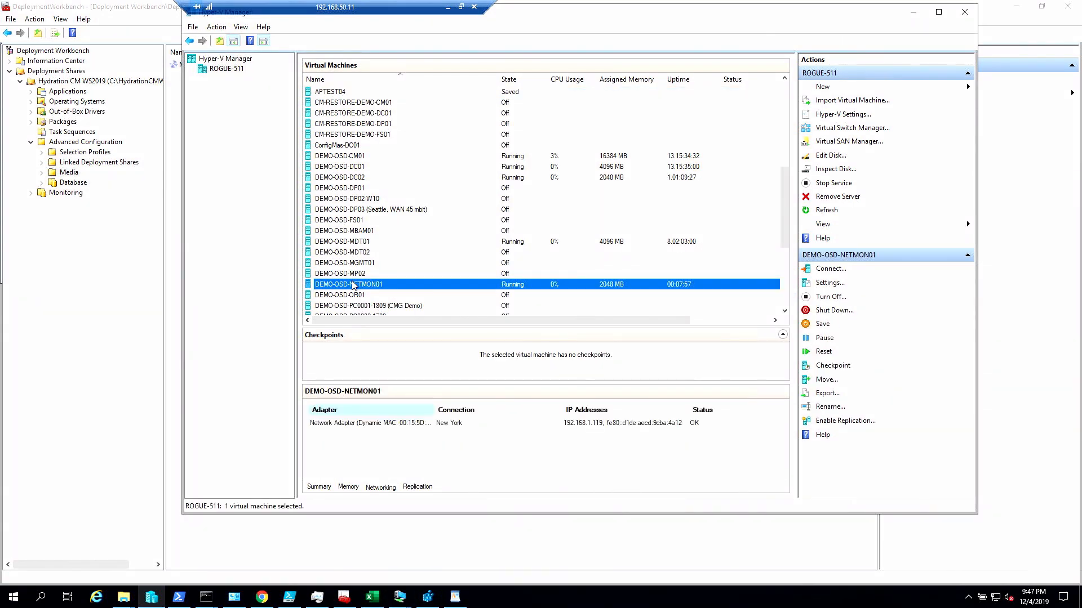
right_click(353, 285)
left_click(374, 307)
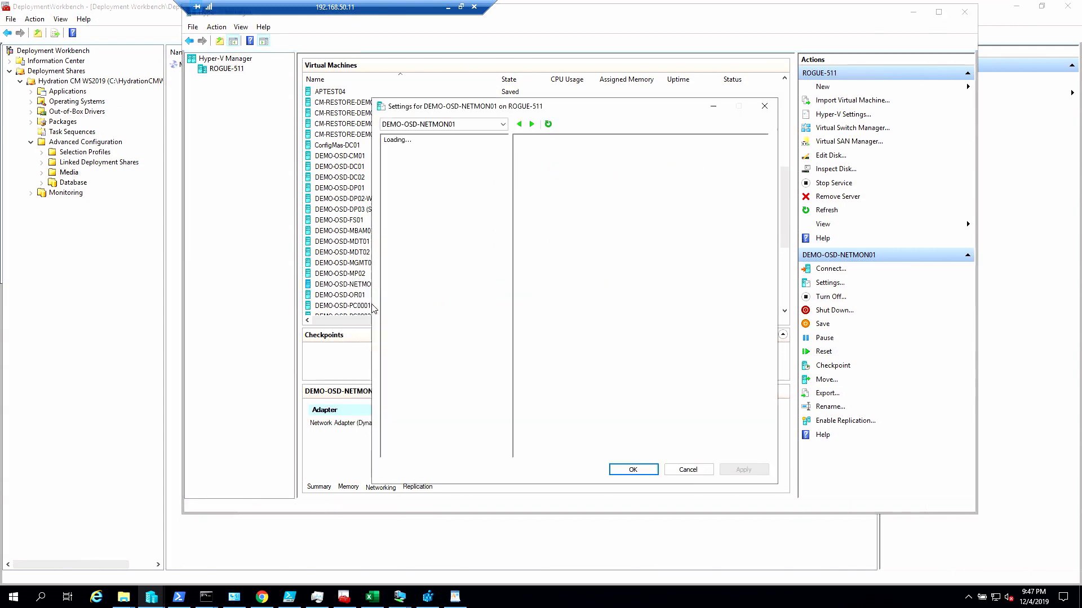
left_click(385, 282)
left_click(425, 282)
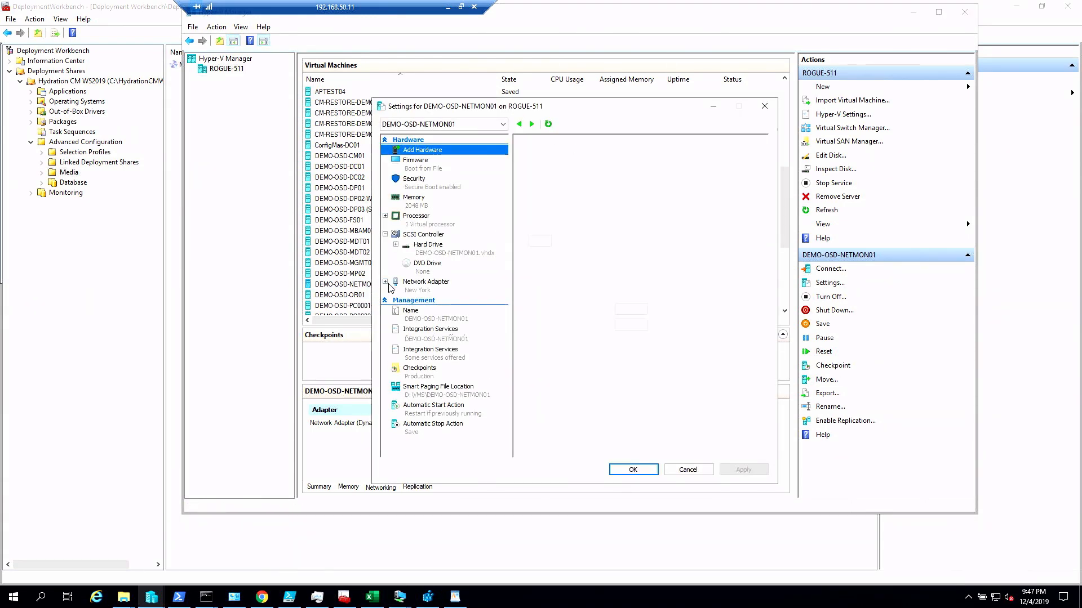
left_click(429, 311)
scroll(662, 451, "down", 1)
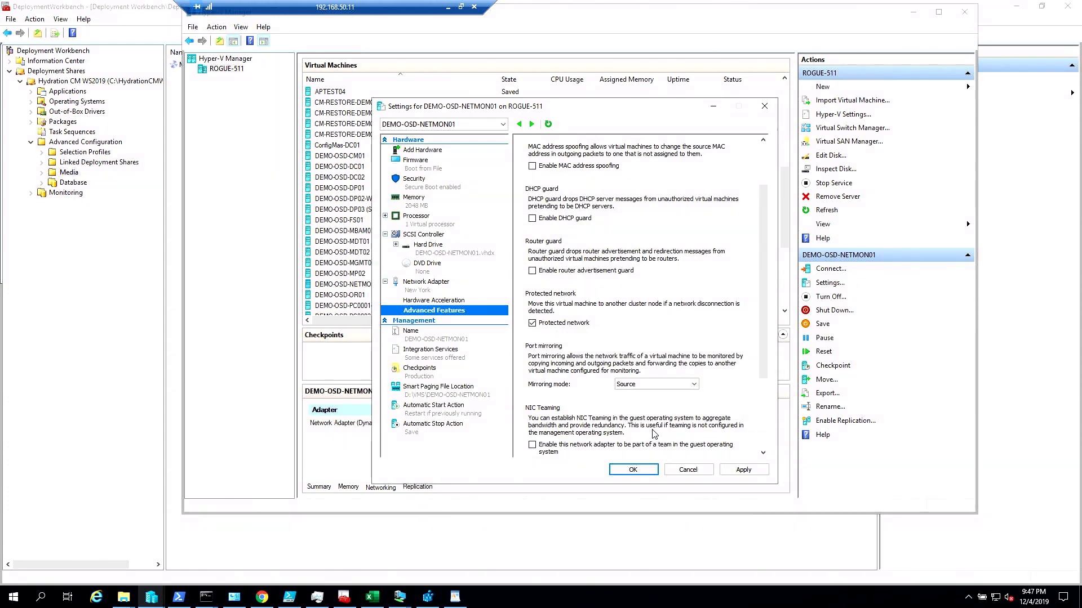
left_click(660, 386)
left_click(630, 402)
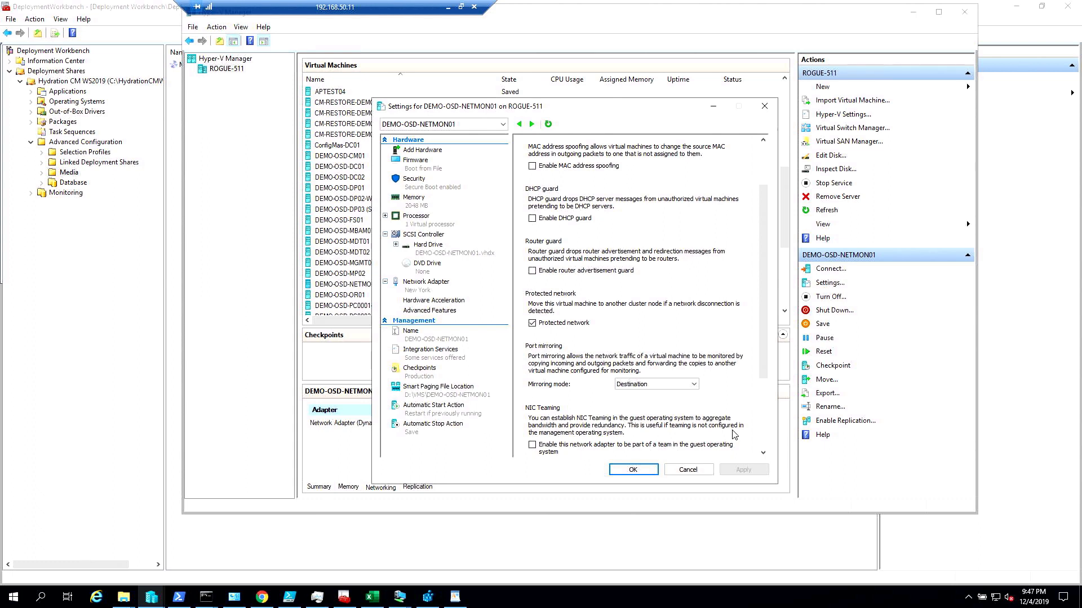
left_click(688, 470)
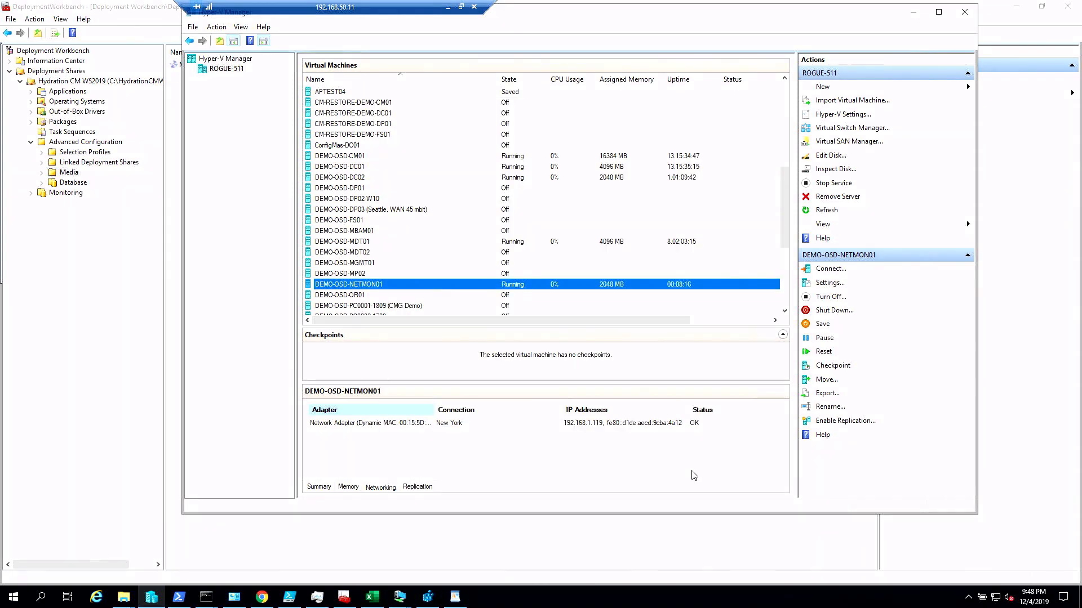
- Connect to the DEMO-OSD-NETMON01 virtual machine and launch Wireshark in it
double_click(362, 285)
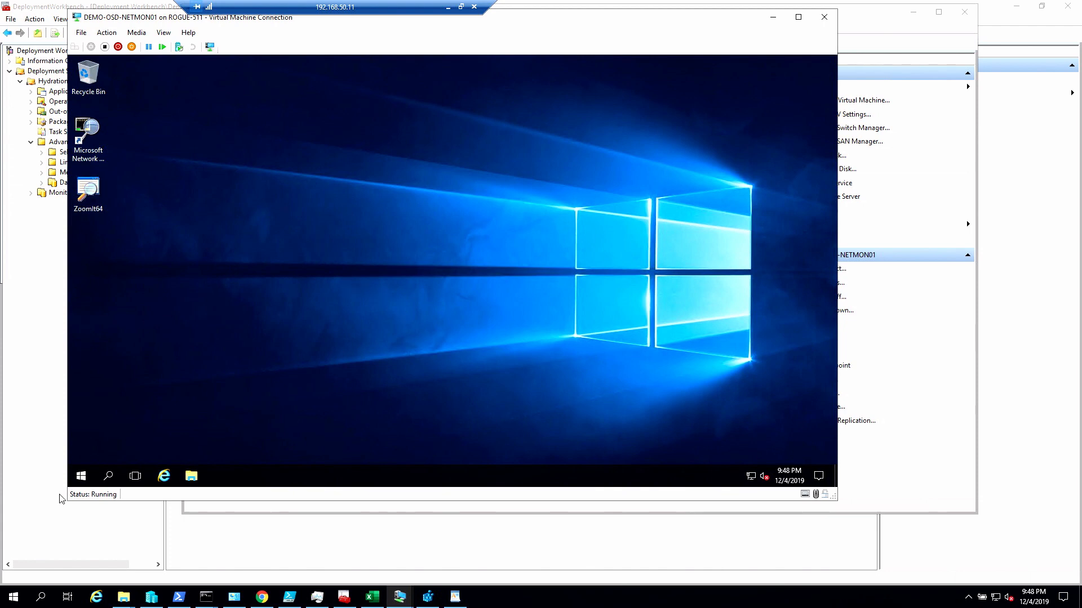
left_click(76, 480)
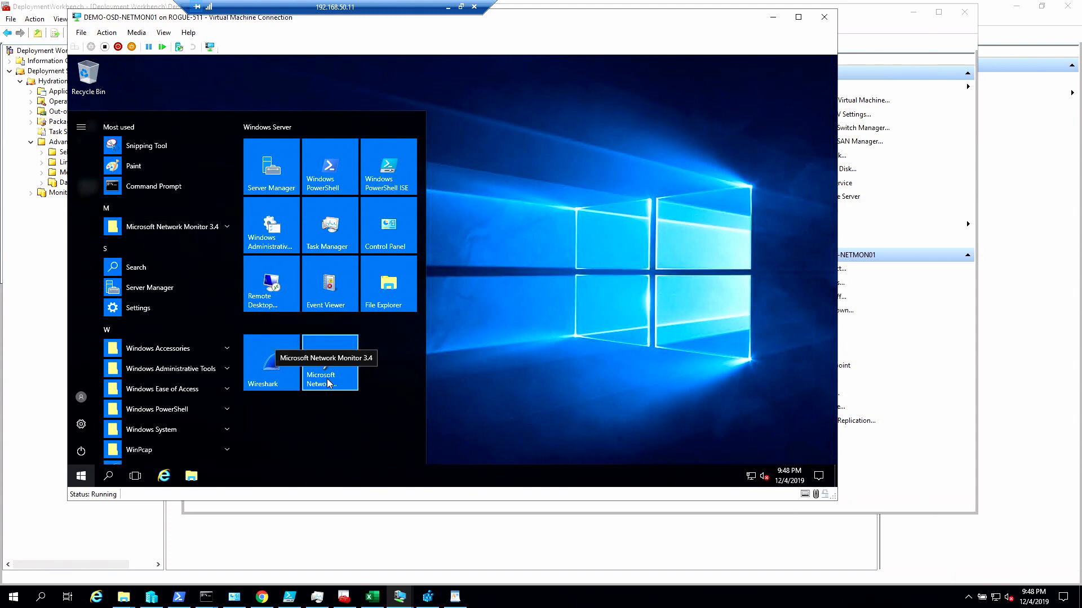
left_click(255, 369)
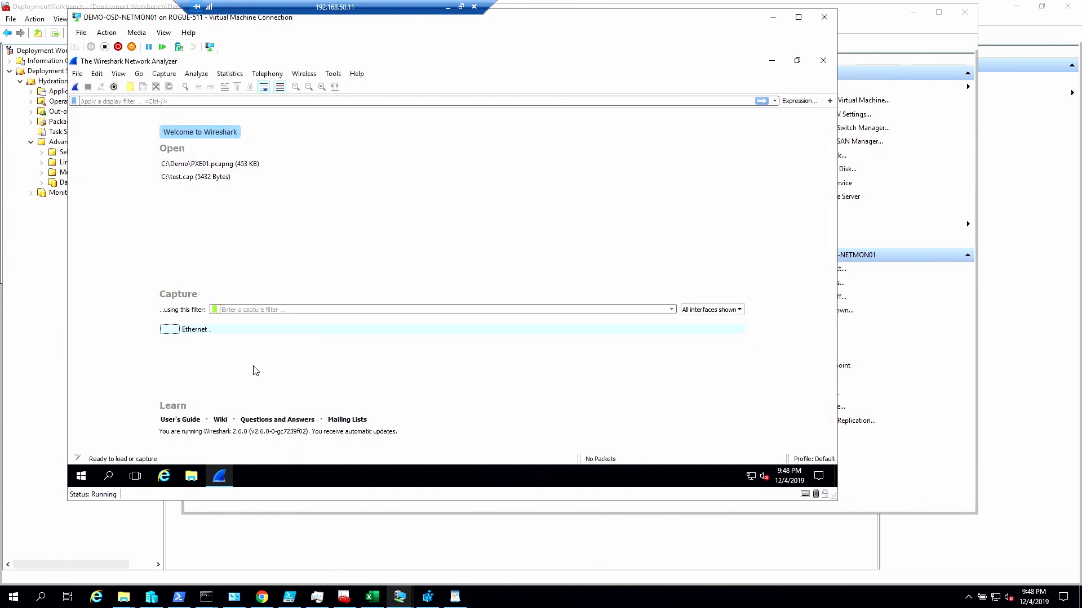
- Open the recent capture file C:\Demo\PXE01.pcapng
left_click(76, 75)
mouse_move(112, 102)
left_click(252, 101)
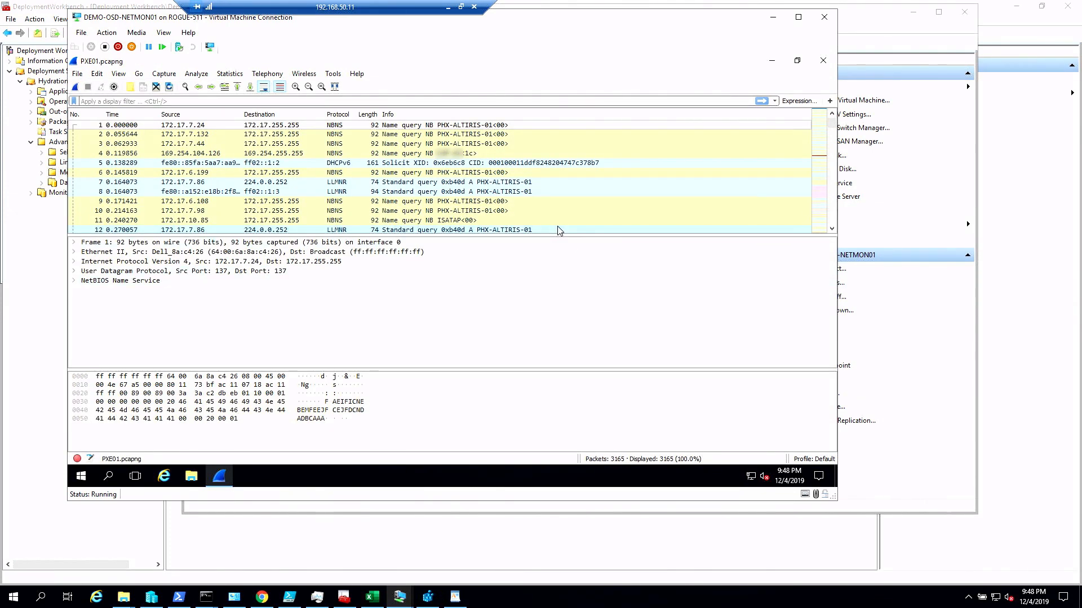
left_click(523, 183)
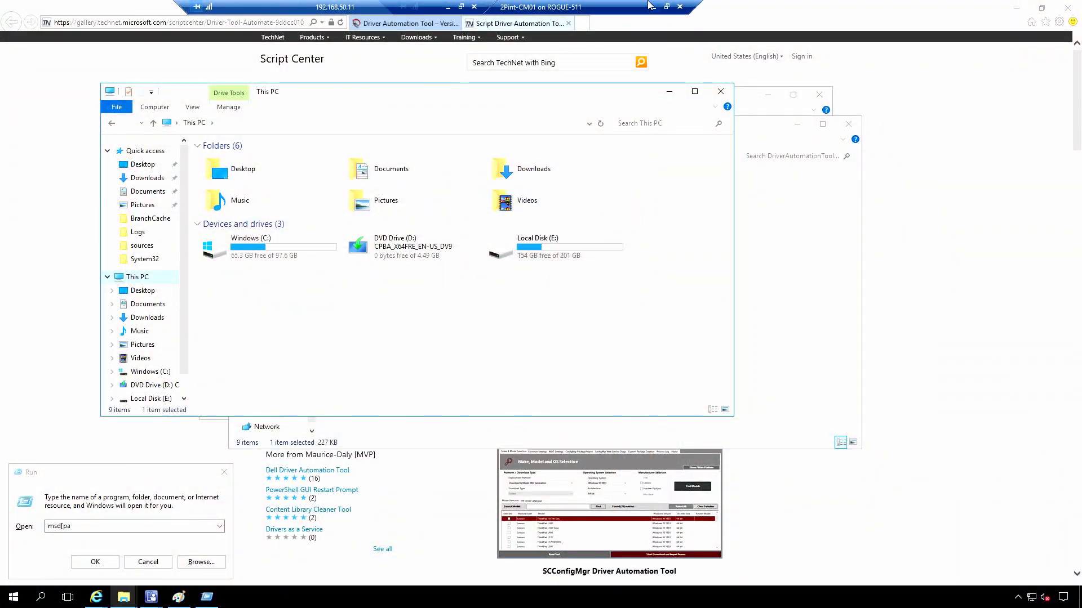
- Switch to the DEMO-OSD-CM01 virtual machine and close the Driver Automation Tool
left_click(652, 7)
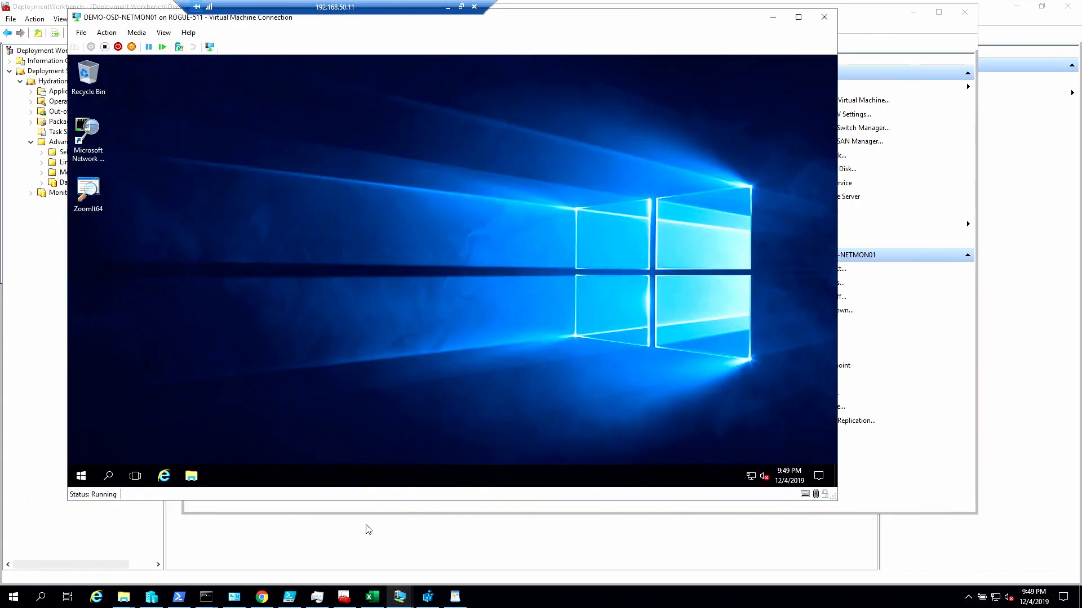
left_click(399, 597)
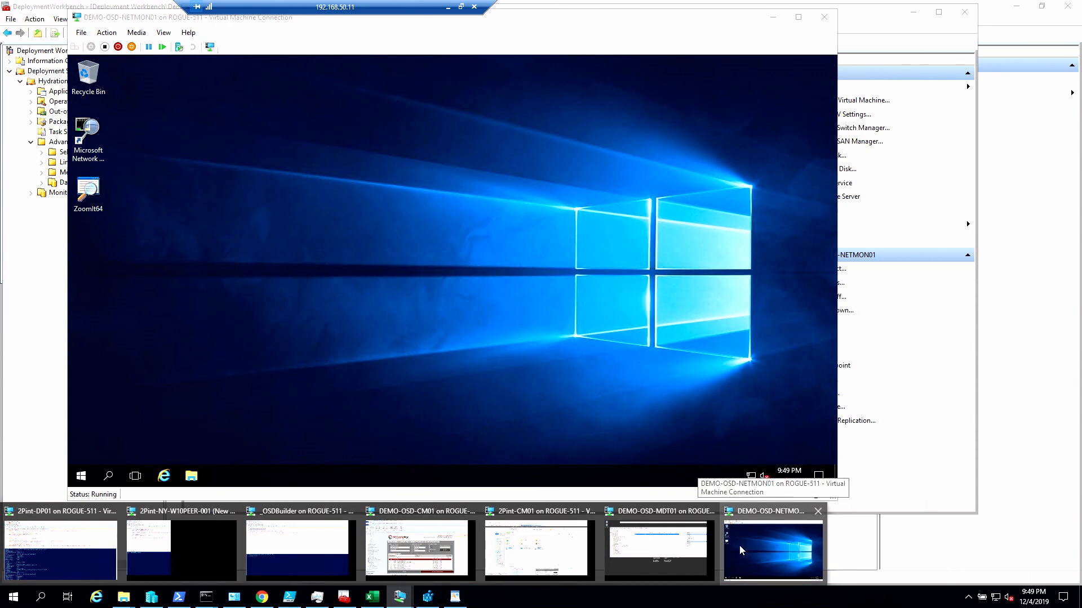
left_click(420, 545)
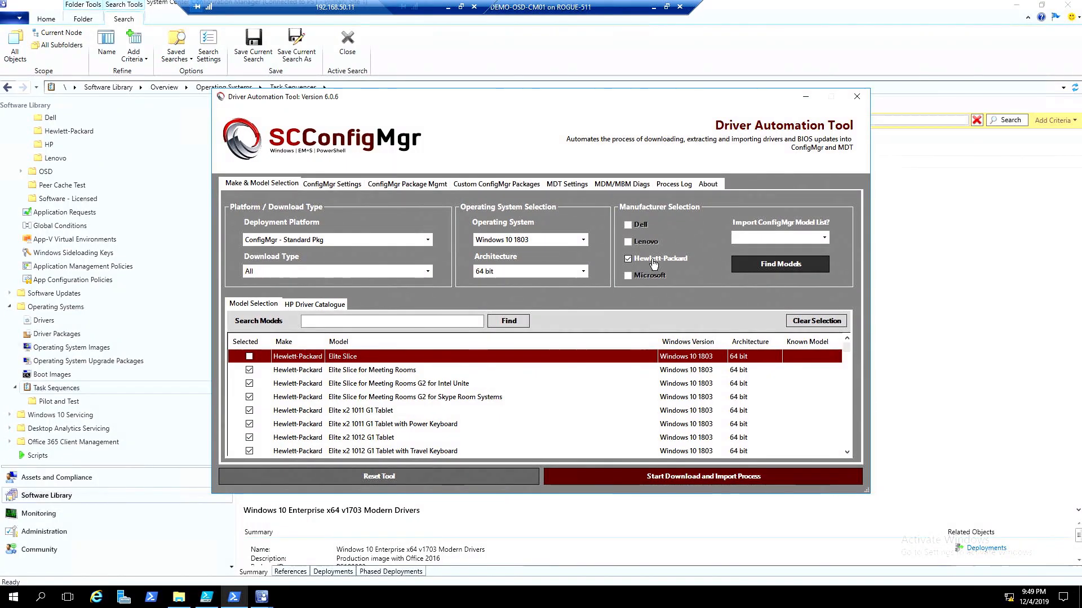
left_click(857, 96)
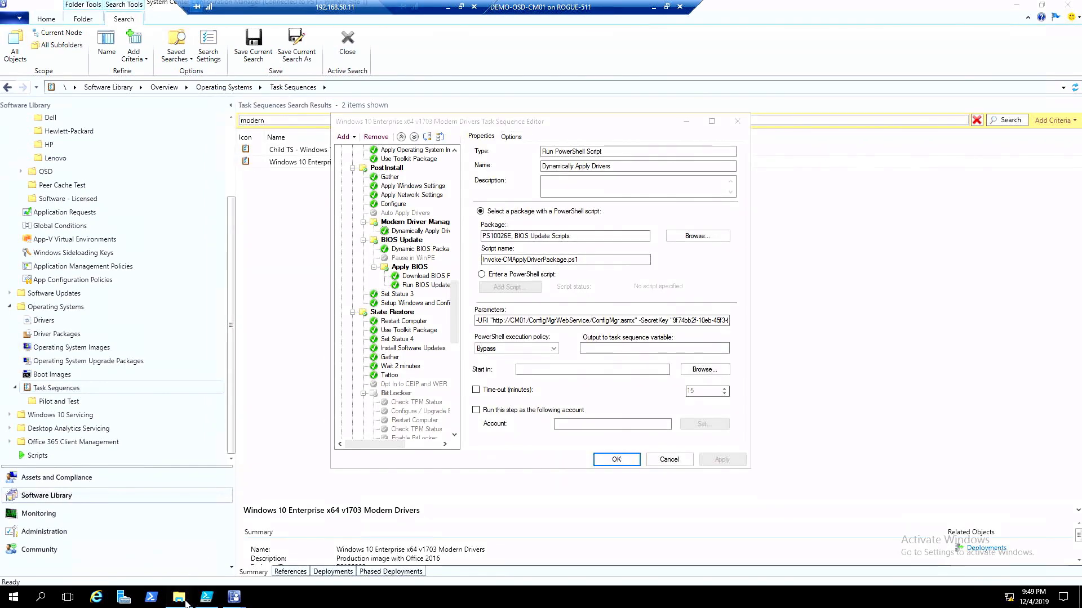
- Browse to E:\Program Files\Microsoft Configuration Manager\Logs in File Explorer and select SMSPXE.log
left_click(184, 599)
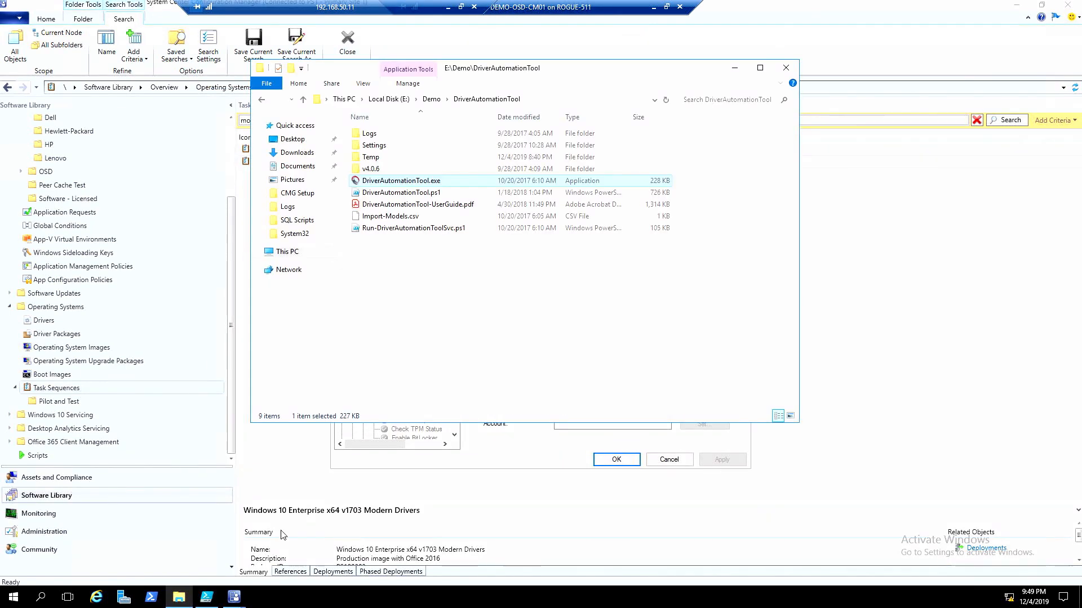
left_click(389, 100)
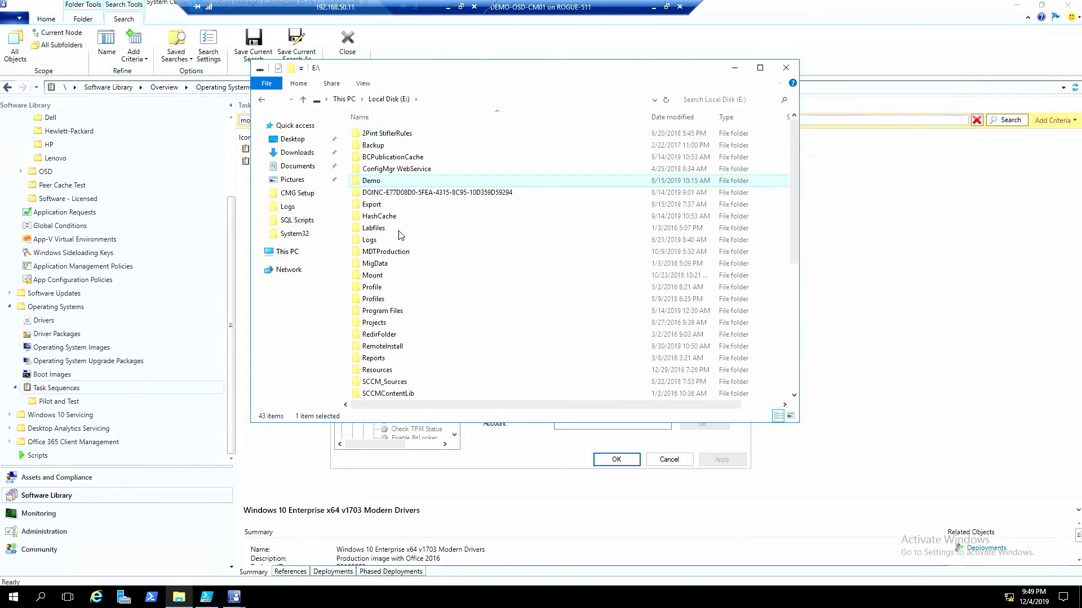
double_click(390, 311)
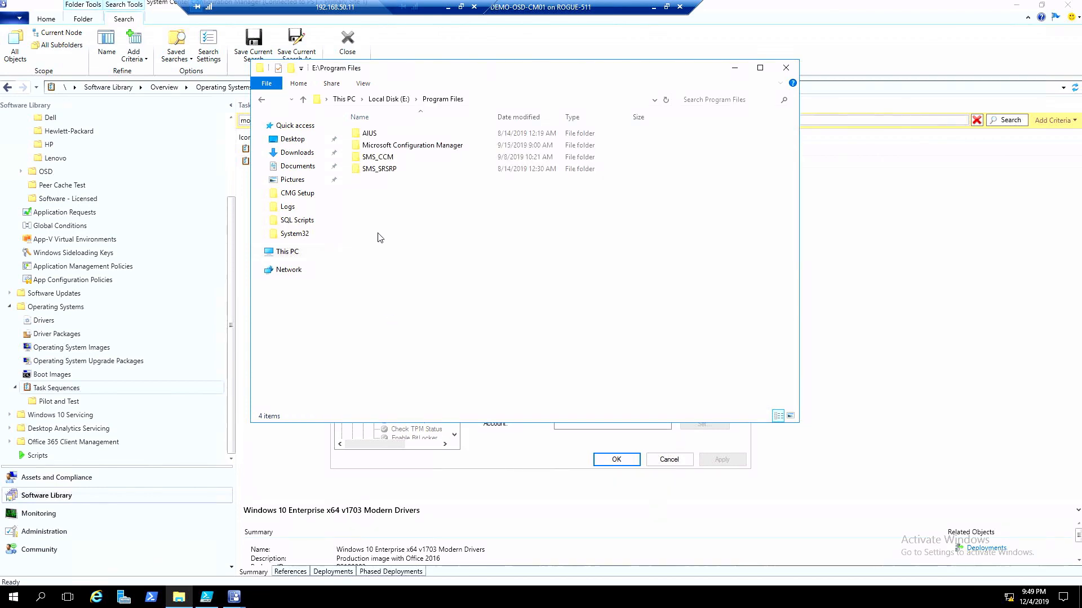
double_click(388, 145)
double_click(363, 382)
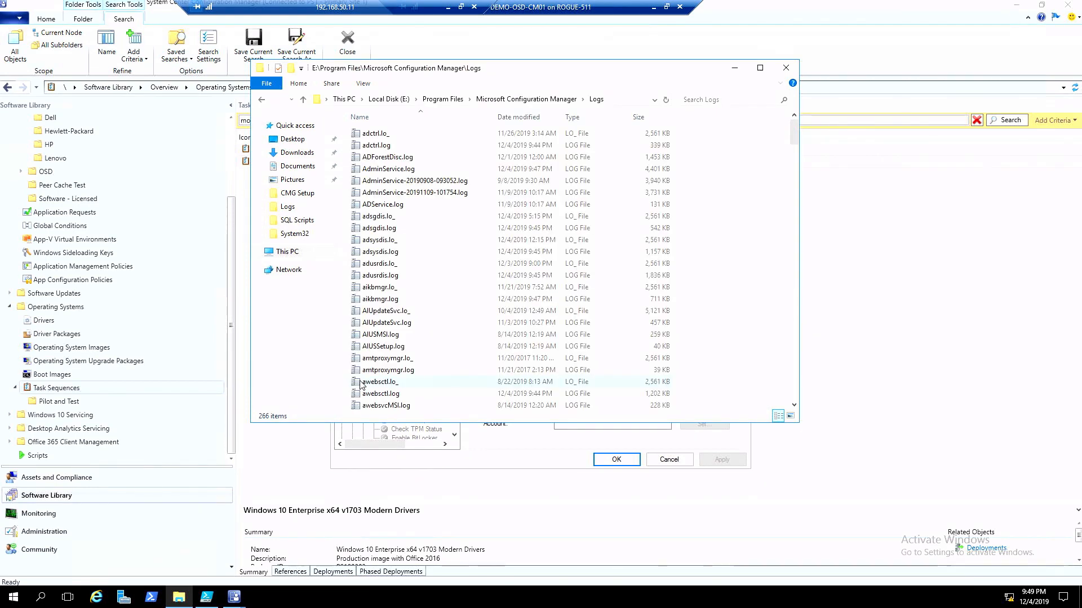
type("smsp")
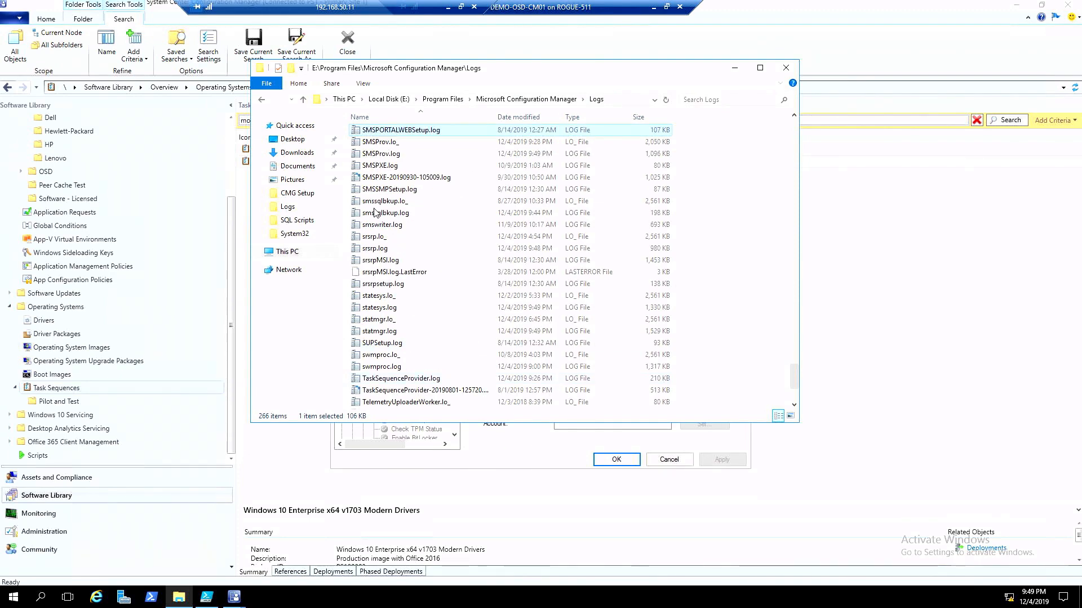
left_click(368, 164)
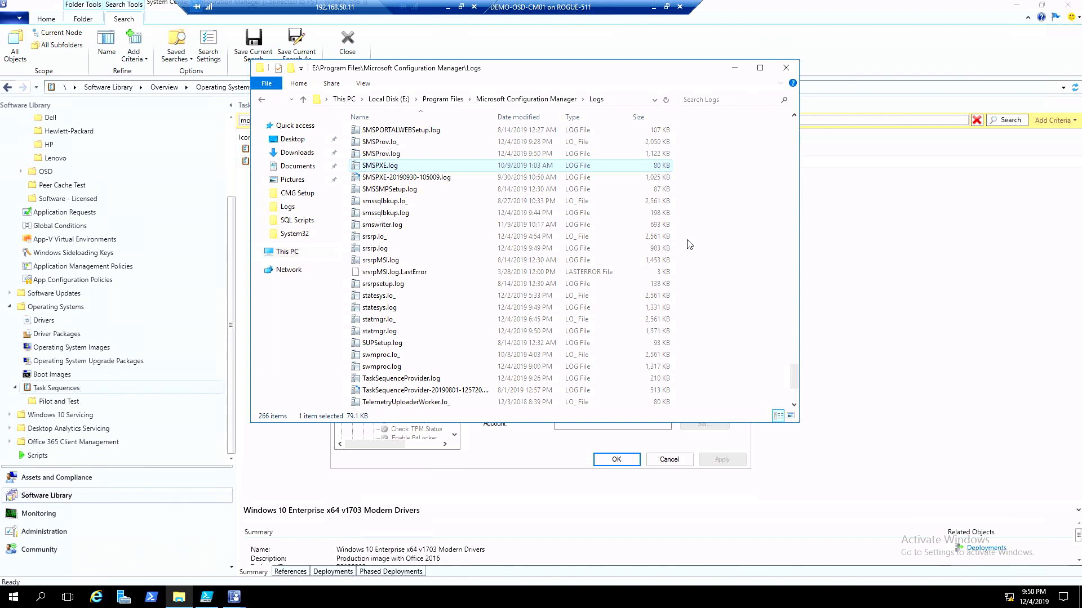
- Minimize the DEMO-OSD-CM01 session, switch to Chrome and load ccmexec.com in the first browser tab
left_click(653, 7)
left_click(263, 598)
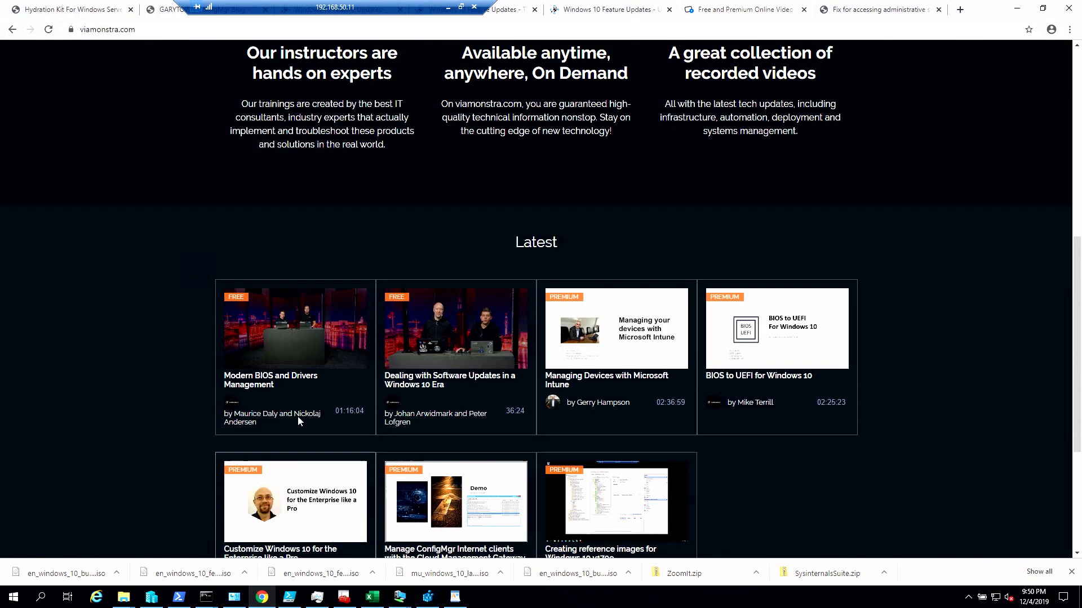
left_click(84, 9)
left_click(128, 31)
type("ccmexec")
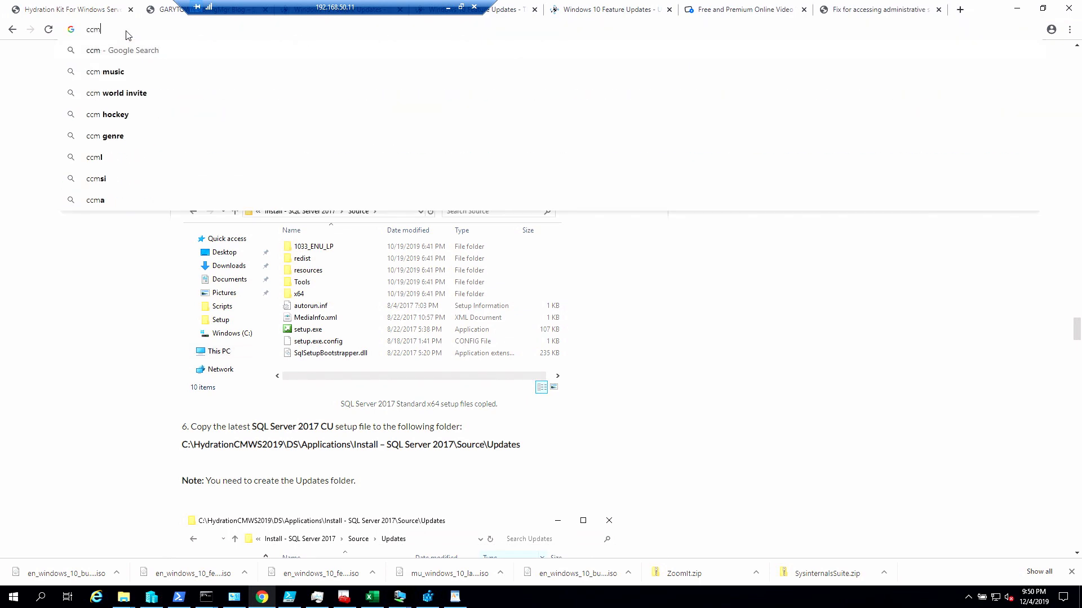
type(".exe")
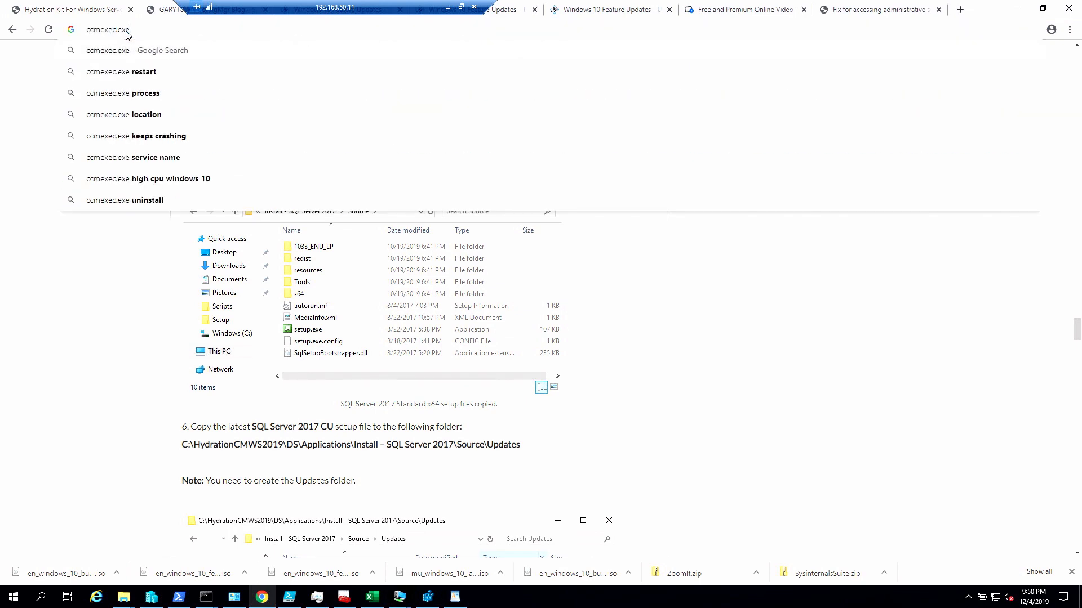
key("BackSpace")
key("BackSpace")
key("BackSpace")
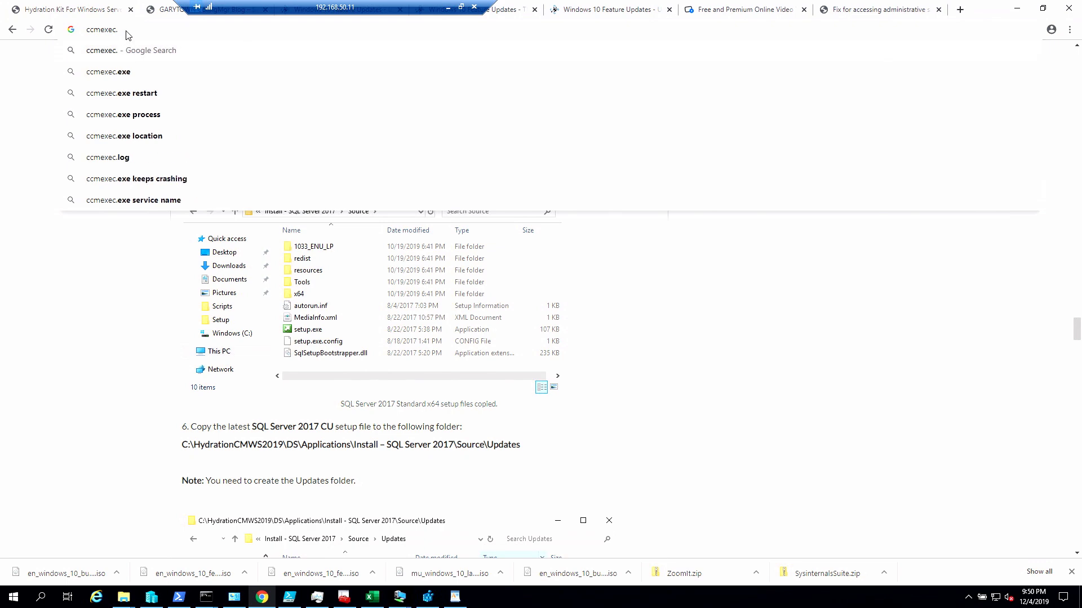
type("com")
key("Return")
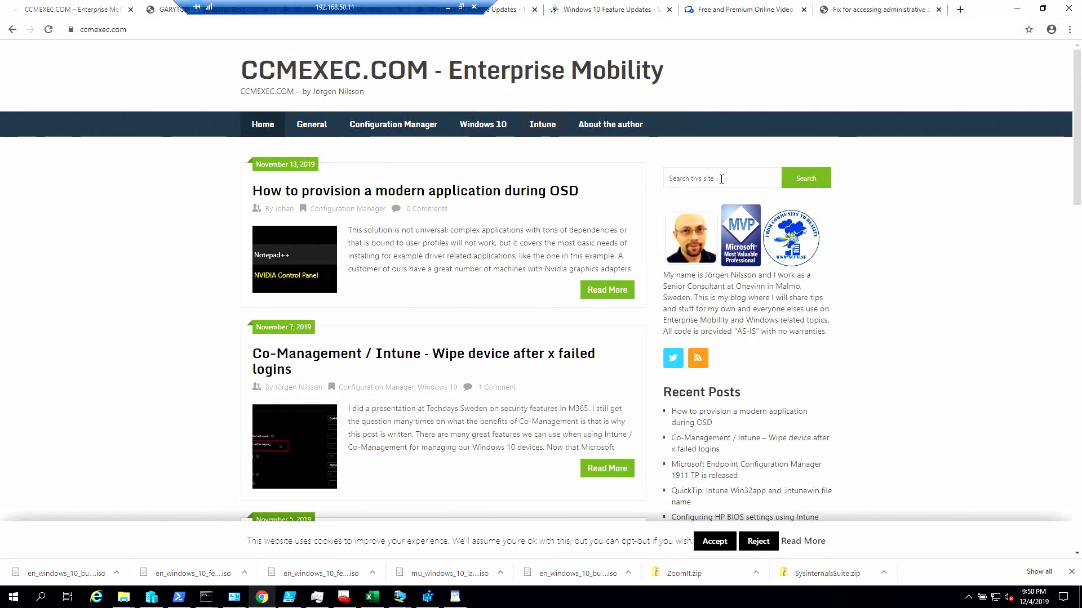
- Search the blog for tftp and read "Tweaking PXE boot times in Configuration Manager 1606" through its TFTP block and window size table
left_click(721, 176)
type("tft")
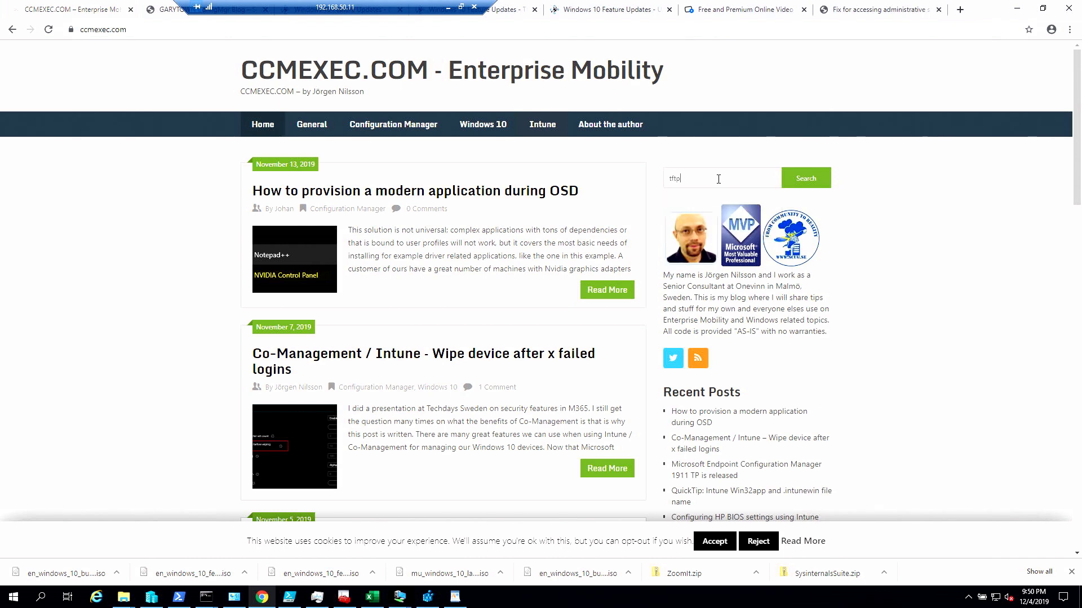
type("p")
key("Return")
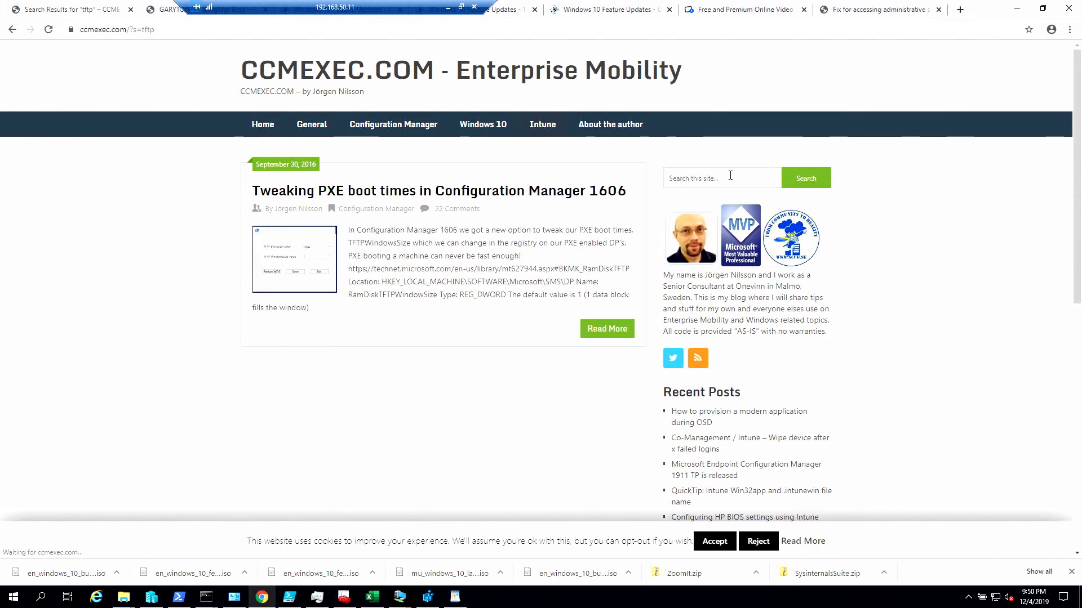
left_click(445, 199)
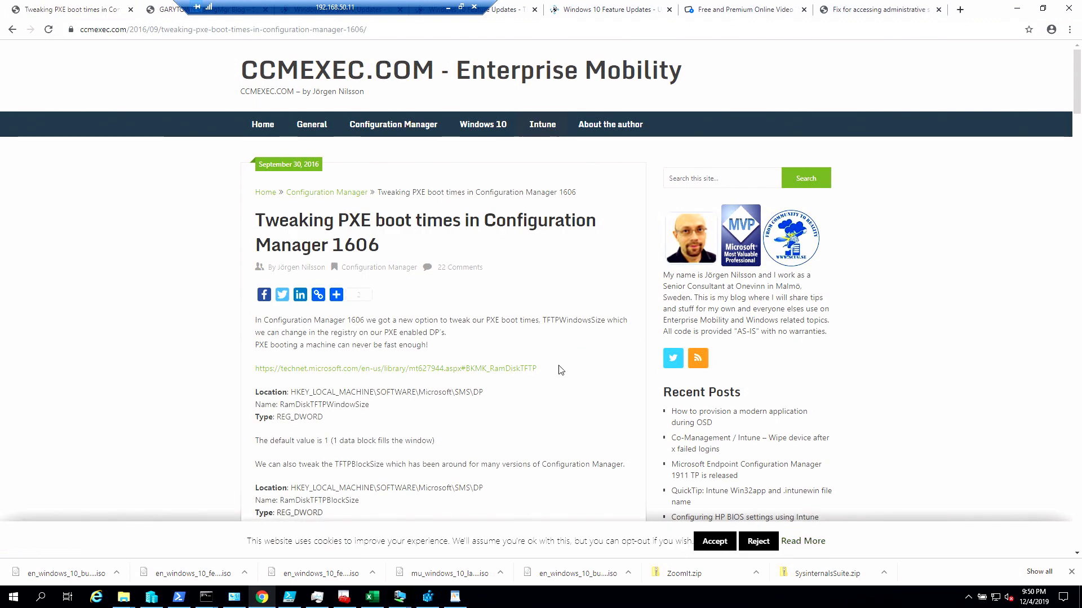
scroll(560, 369, "down", 2)
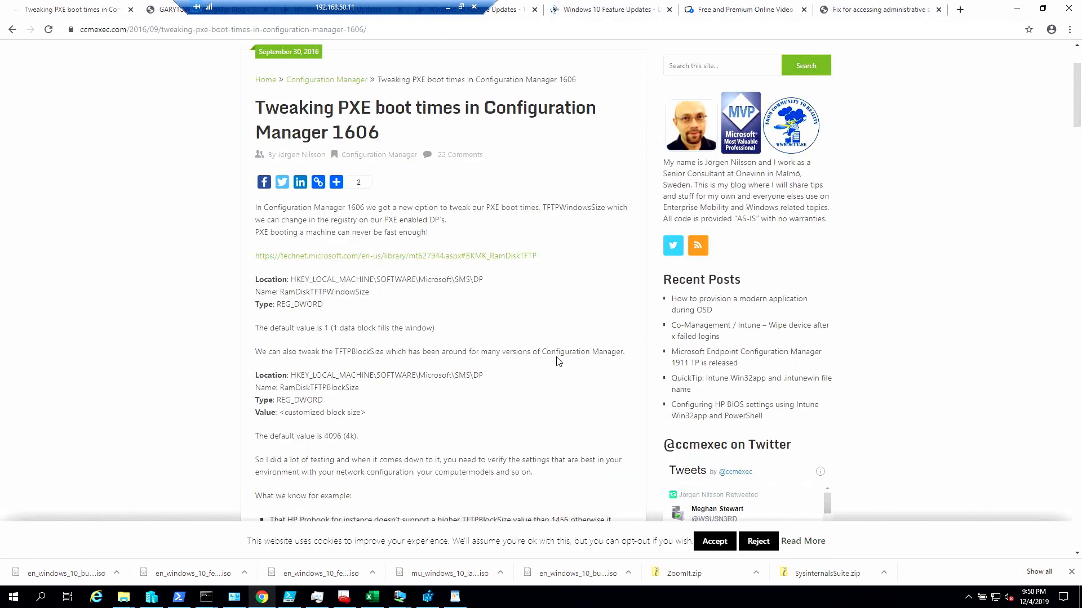
scroll(500, 347, "down", 3)
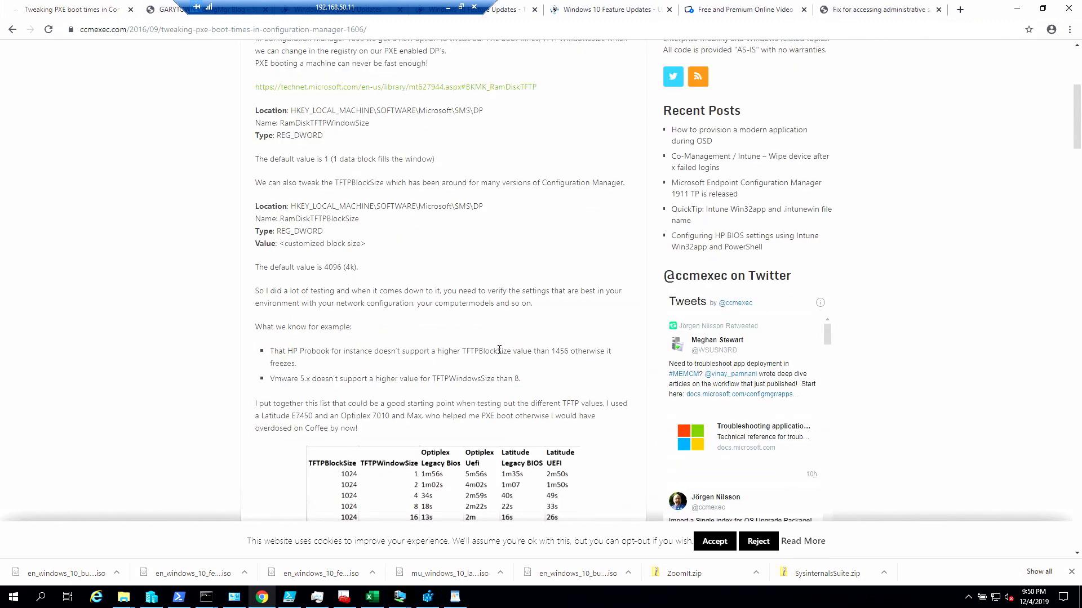
scroll(502, 348, "down", 5)
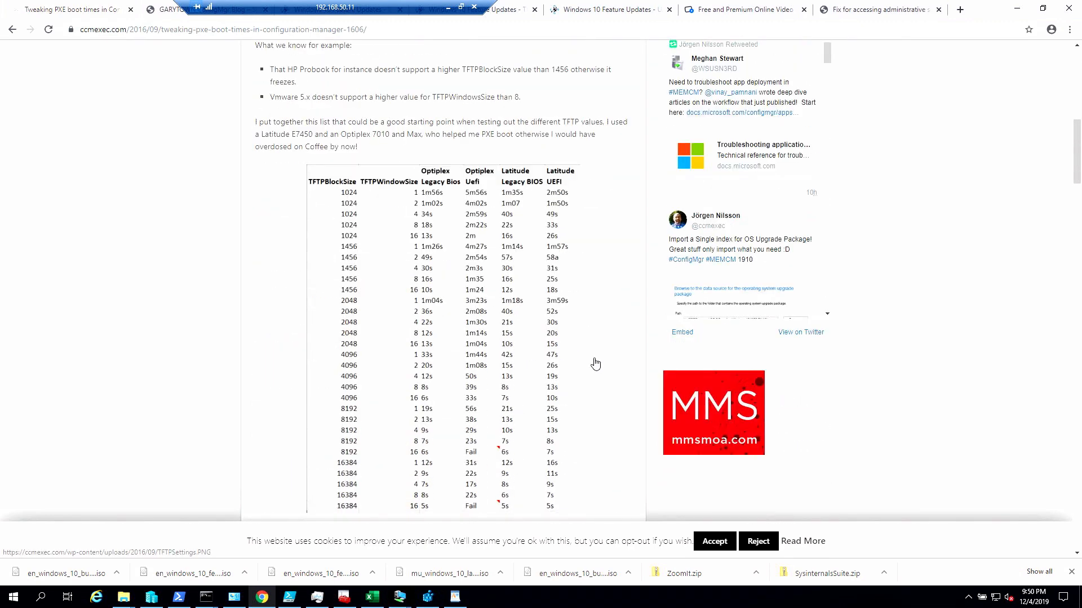
- Outline the first 1024 block size rows of the TFTP timing table in red on the magnified screen and exit magnification
scroll(556, 336, "down", 2)
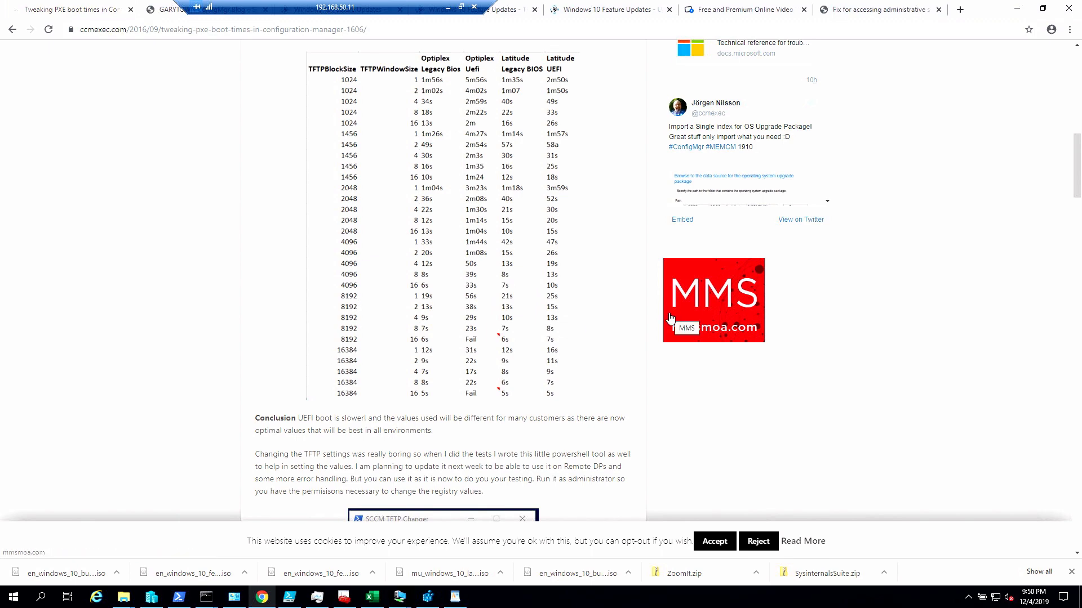
key("ctrl+1")
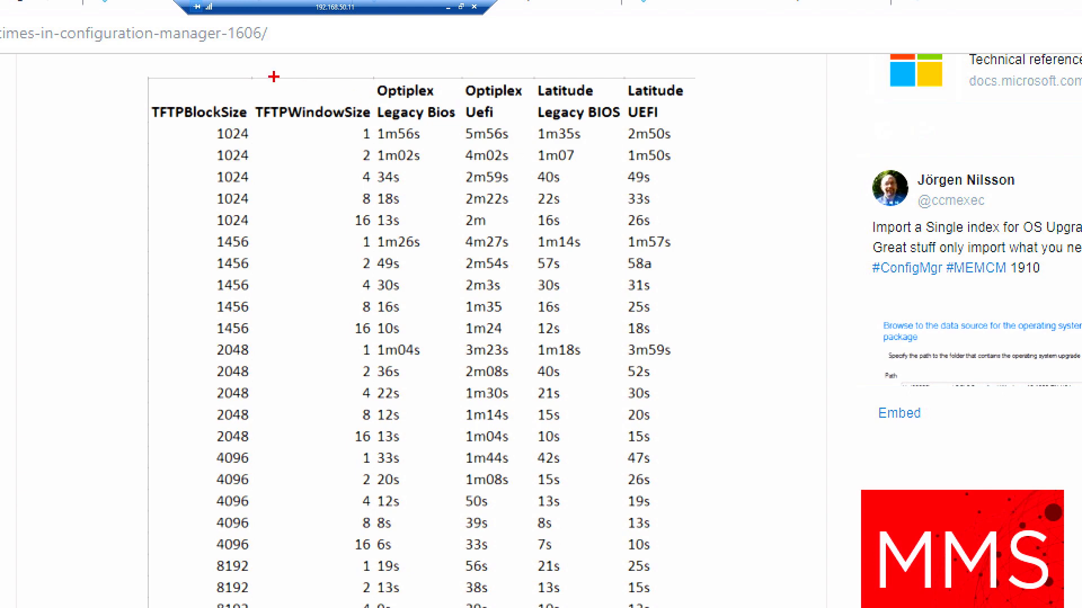
left_click_drag(237, 118, 761, 190)
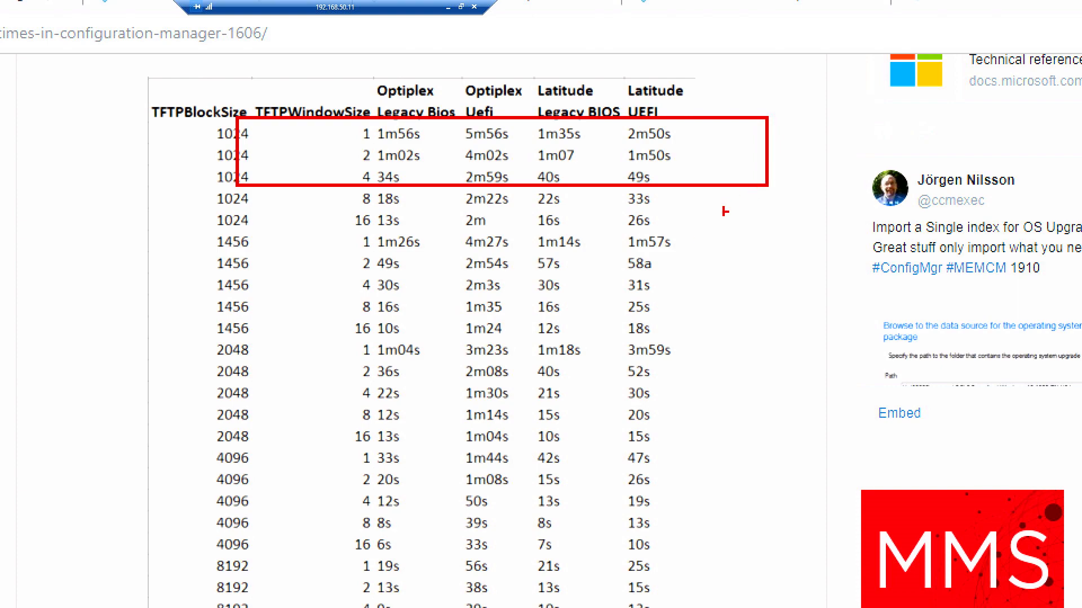
key("Escape")
- Outline the 16384 rows, the first two 8192 rows and the 8192 row with window size 2 in the TFTP table, clearing each mark
scroll(475, 85, "down", 2)
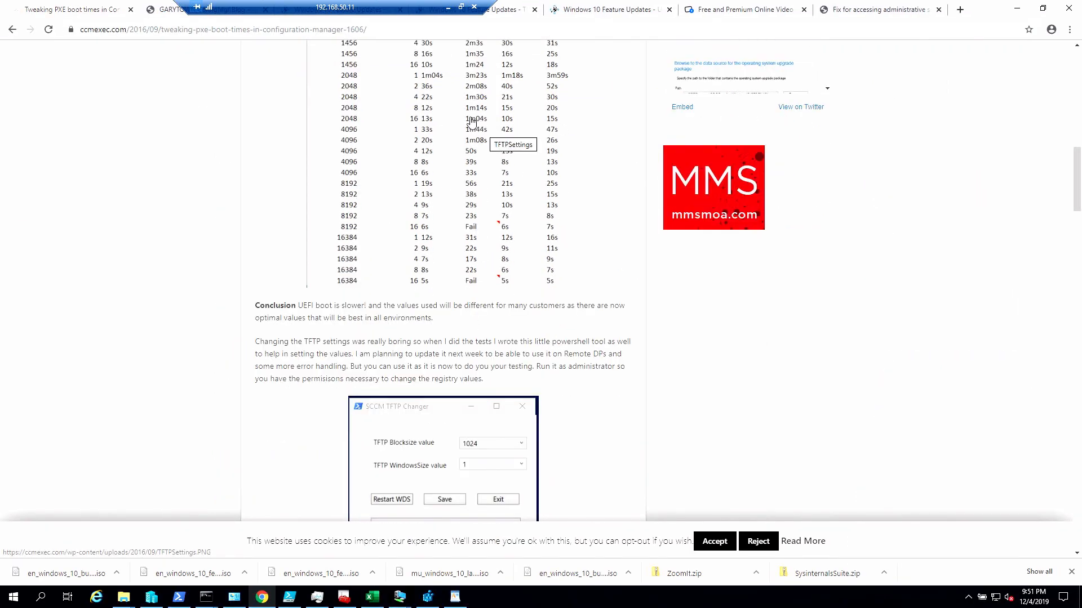
key("ctrl+1")
left_click_drag(210, 239, 784, 357)
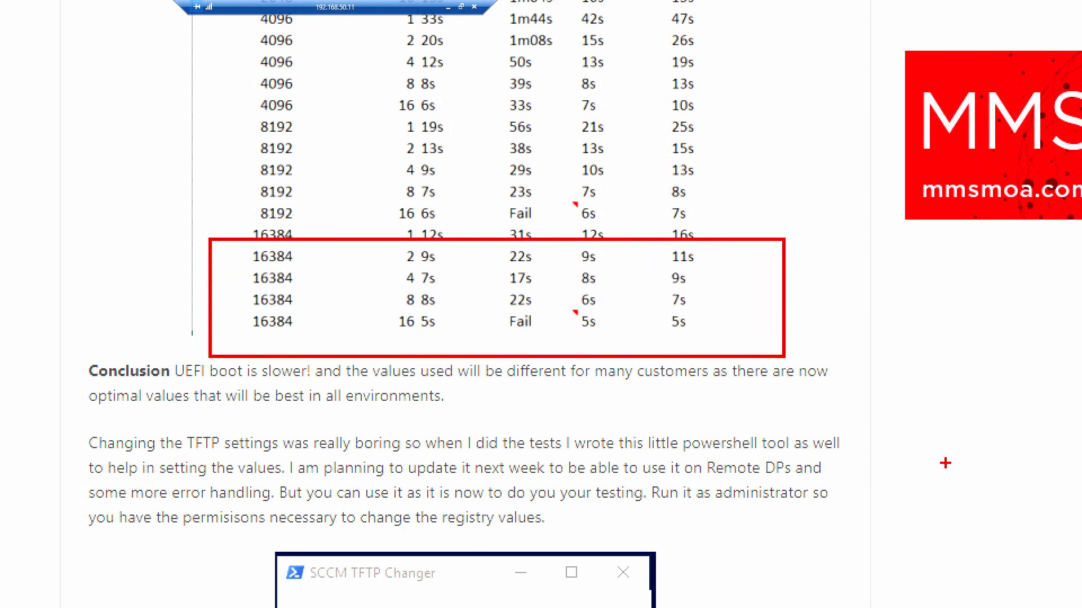
key("e")
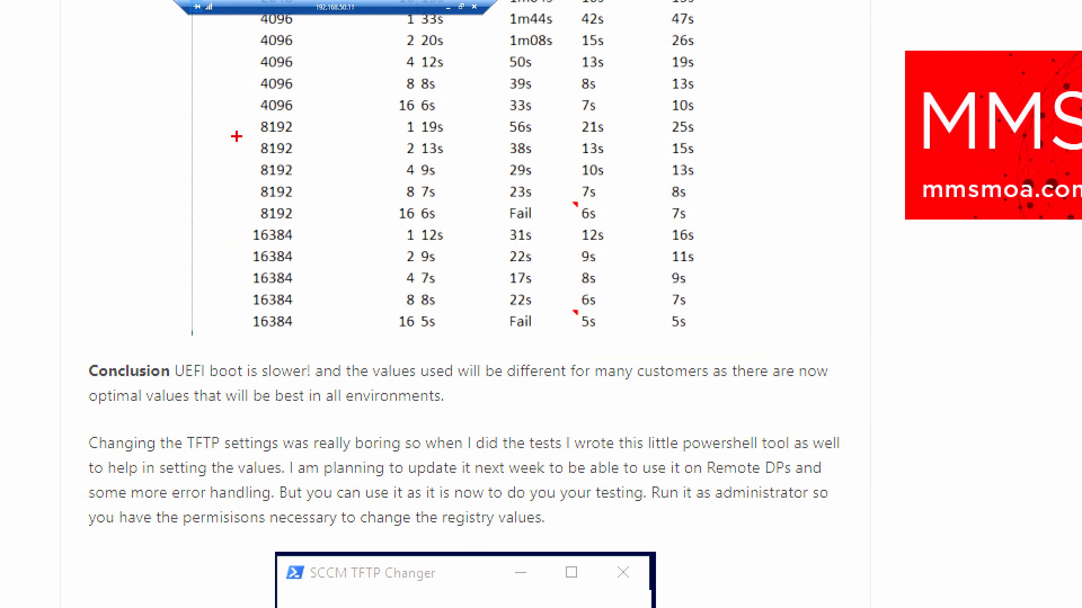
mouse_move(207, 106)
left_mouse_down()
mouse_move(360, 128)
mouse_move(496, 166)
left_mouse_up()
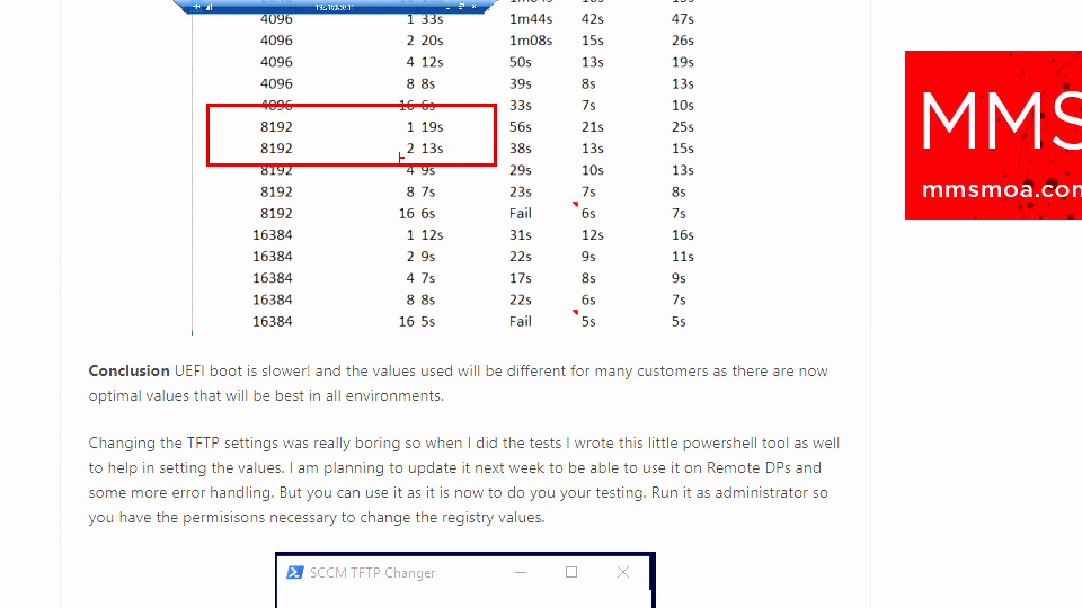
key("e")
left_click_drag(238, 136, 511, 168)
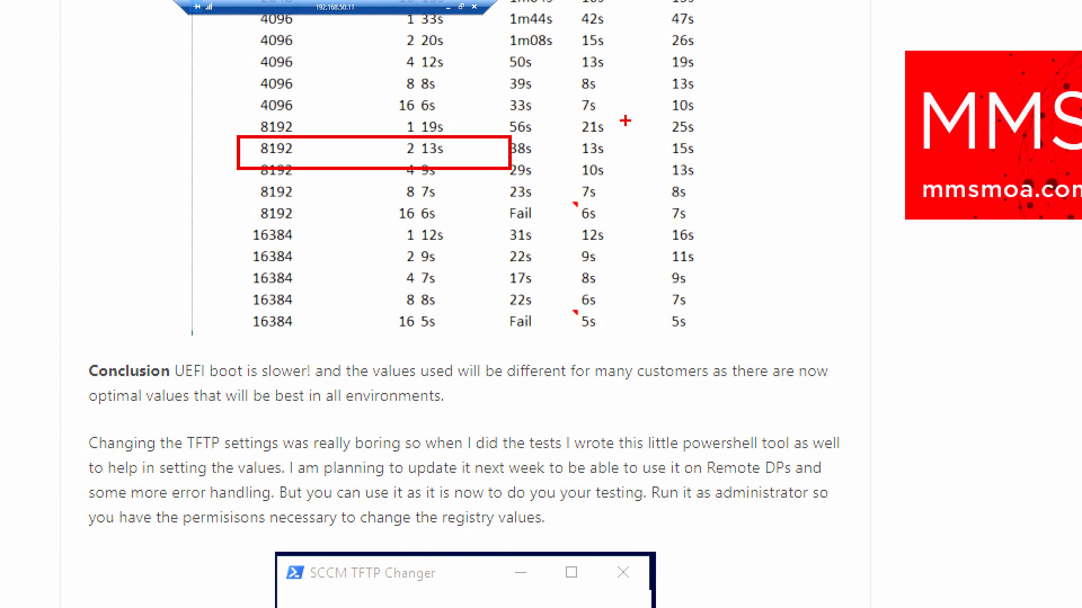
key("Escape")
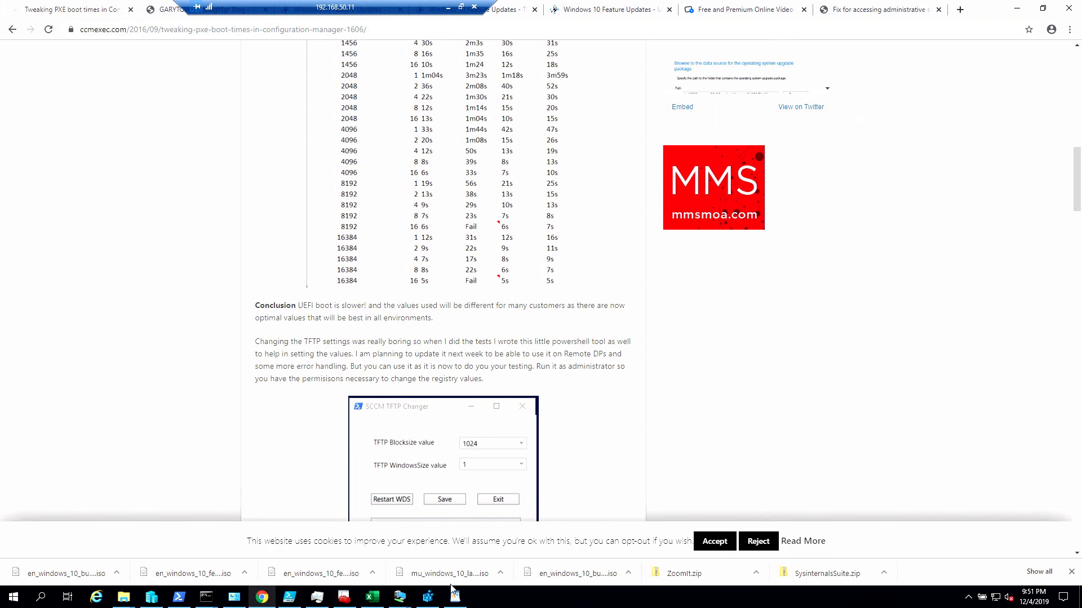
- Switch to the WordPad document and replace the MDT troubleshooting notes with the heading "CM OSD Troubleshooting"
left_click(454, 602)
left_click(354, 256)
left_click_drag(324, 311, 147, 154)
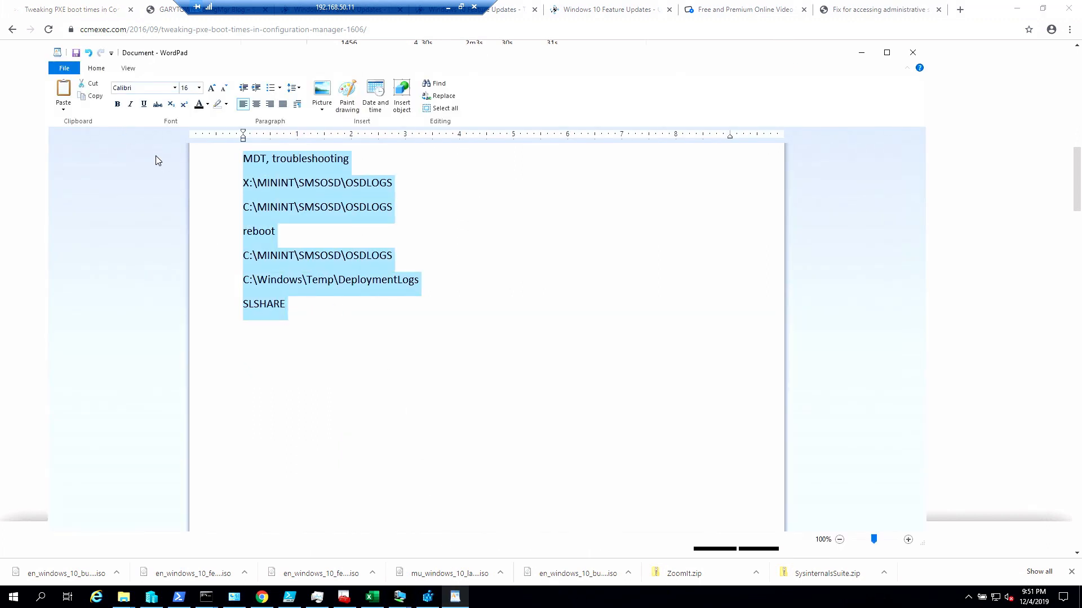
type("CM OS")
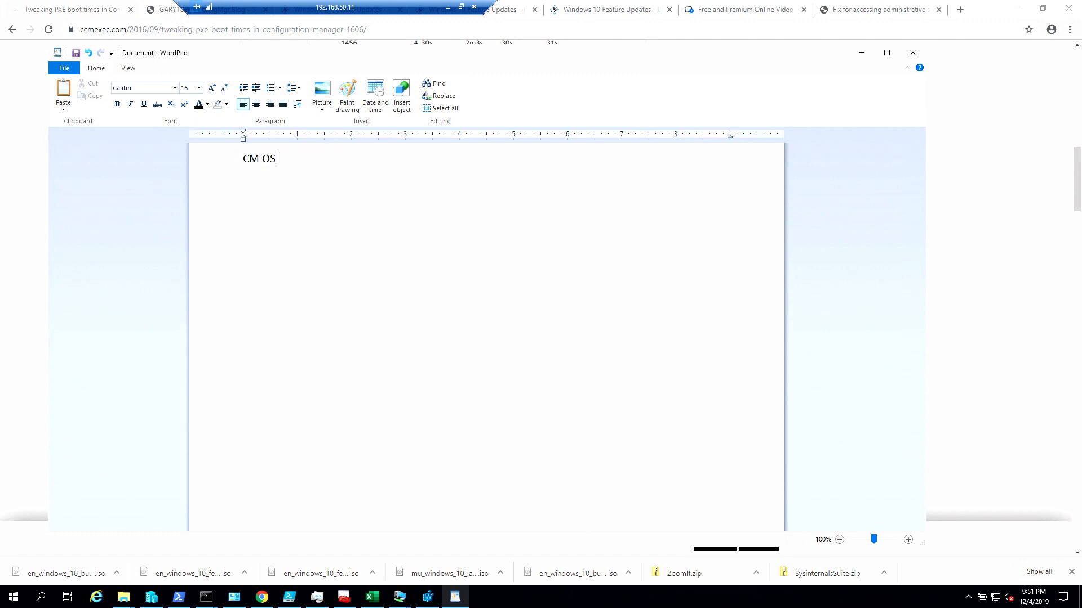
type("D Troubleshooting")
key("Return")
- Add the log locations X:\Windows\Temp\SMSTSLog and C:\_SMSTaskSequenceLogs on separate lines below the heading
type("XI")
type(":\\Windows\\")
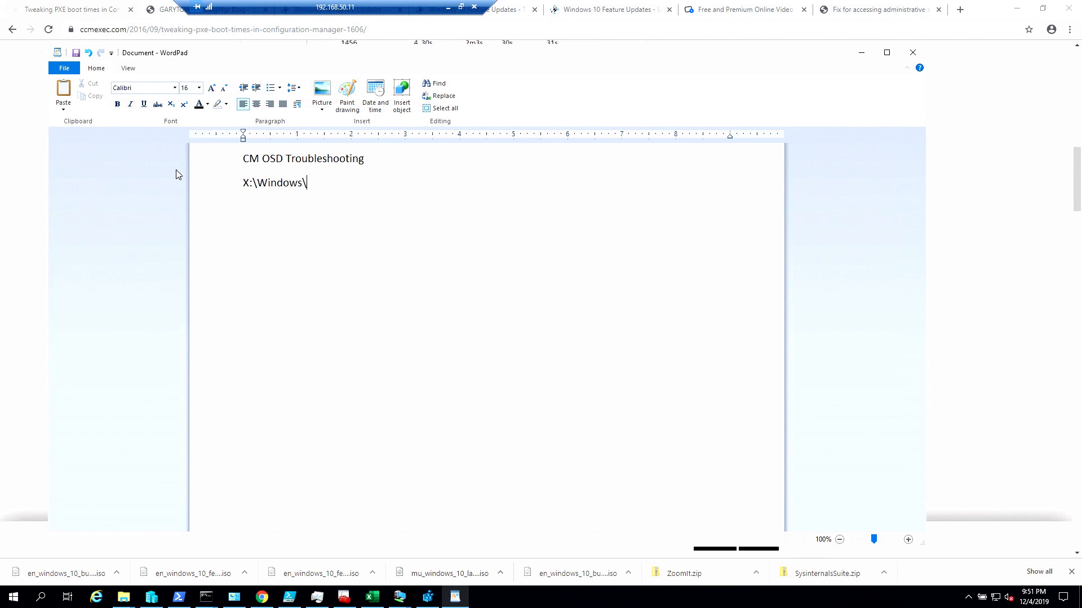
type("Temp\\SMSTS")
type("Log")
type("C:\\")
type("_SMSTask")
type("S")
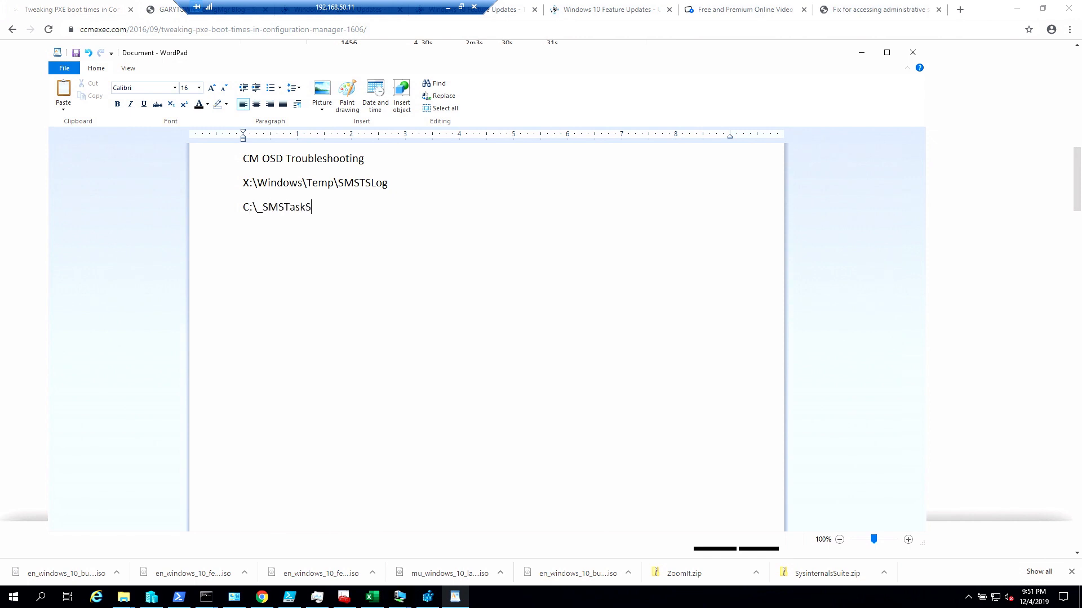
type("equenceLogs")
key("Return")
- Add a "reboot" line followed by the path C:\Windows\CCM\Logs\SMSTSLog
type("reboot")
key("Return")
type("C:\\Windows\\CCM\\Logs\\SMSTSLog")
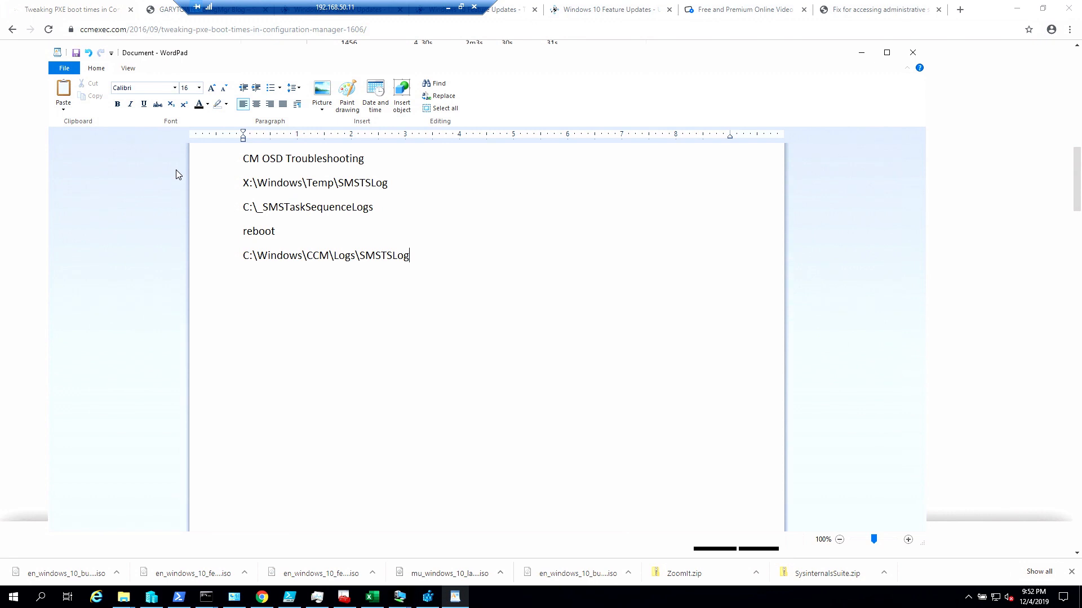
- Duplicate the C:\Windows\CCM\Logs\SMSTSLog line and shorten the copy to C:\Windows\CCM\Logs
key("shift+End")
key("ctrl+c")
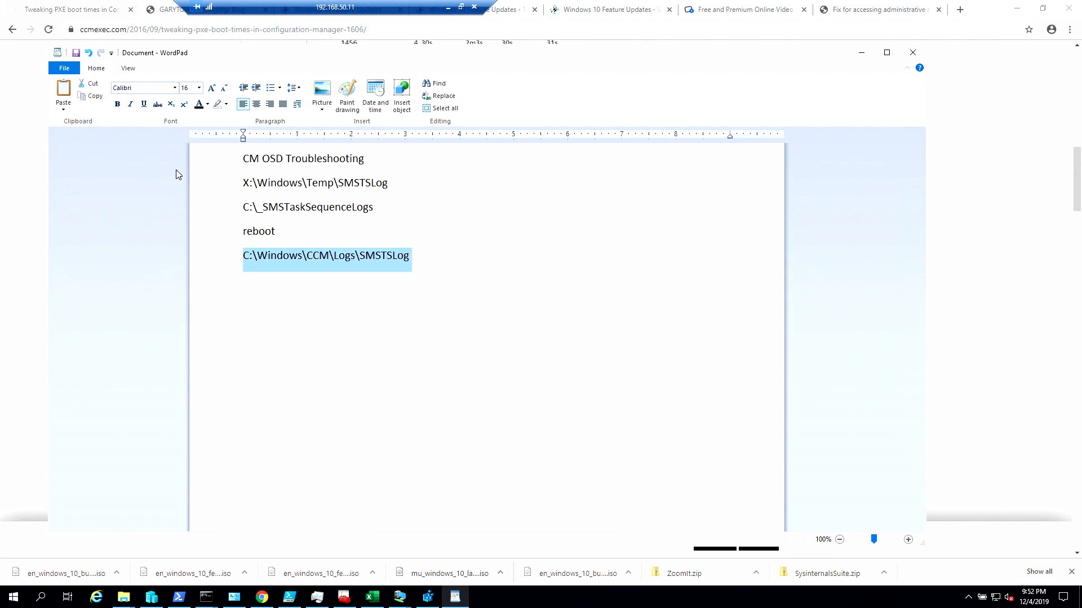
key("Down")
key("ctrl+v")
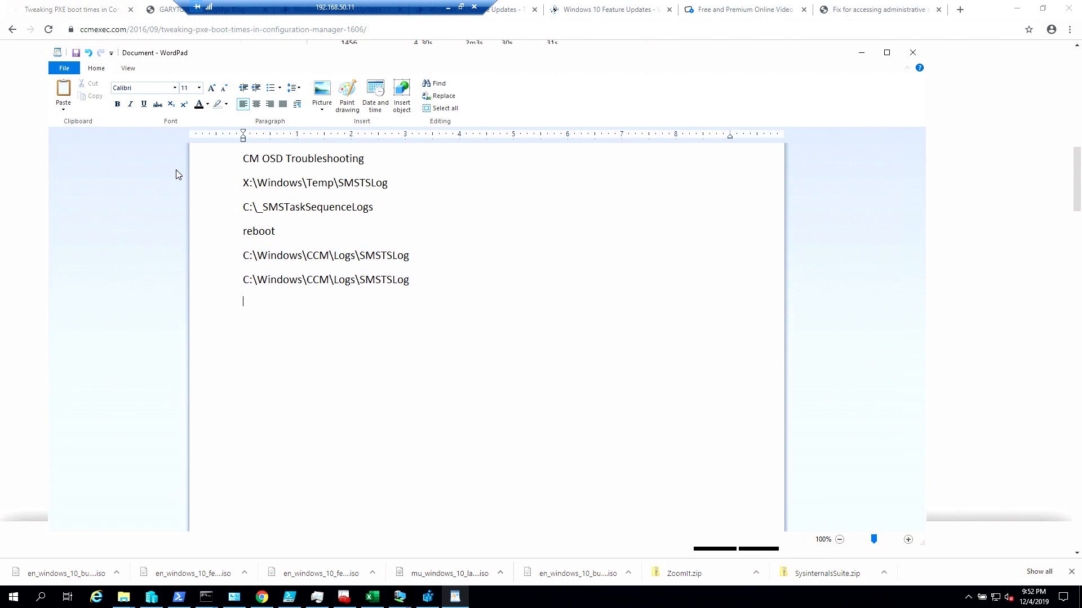
key("BackSpace")
key("BackSpace")
key("BackSpace")
key("BackSpace")
key("BackSpace")
key("BackSpace")
- Add a dashed divider line below the log paths and write SLSHARE under it
key("BackSpace")
key("BackSpace")
key("BackSpace")
type("///")
key("BackSpace")
key("BackSpace")
key("BackSpace")
type("------------------------ ")
type("SLSHARE")
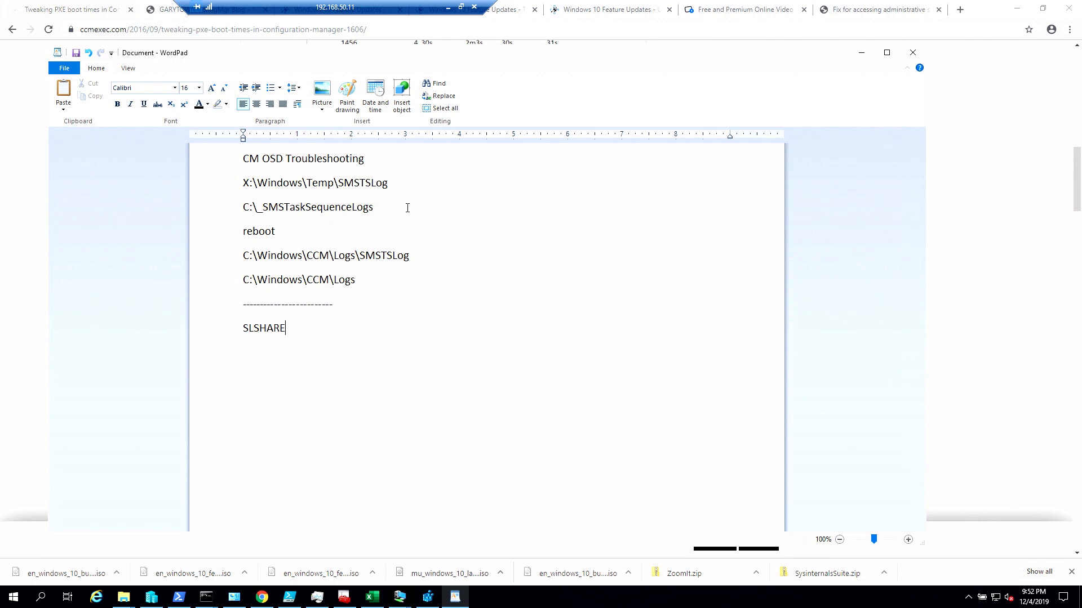
- Switch to the DEMO-OSD-CM01 virtual machine and start the Create Boot Image using MDT wizard from the Boot Images node
left_click(396, 602)
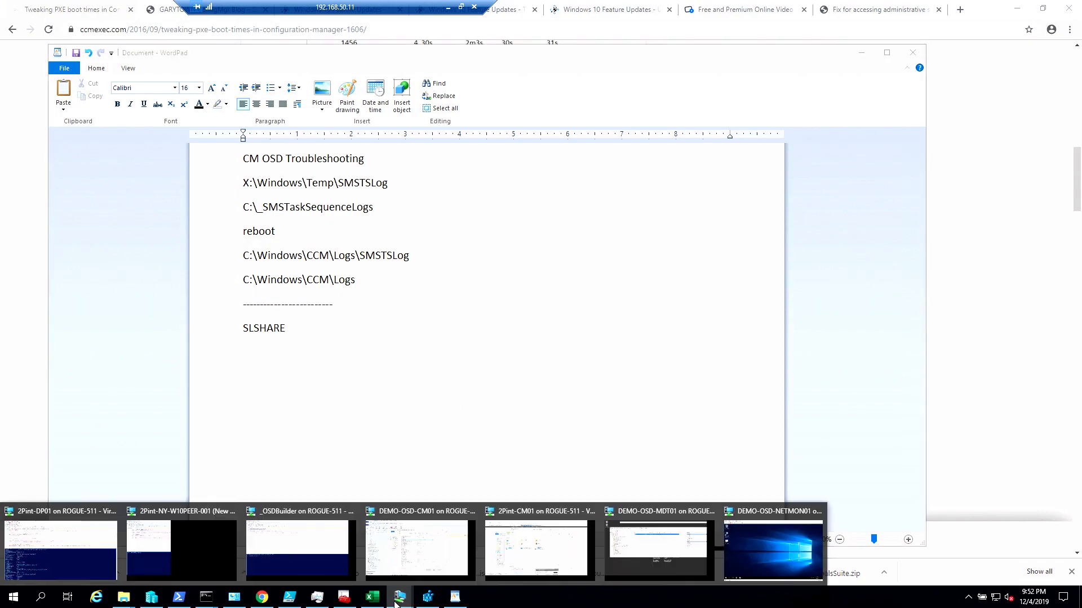
left_click(401, 557)
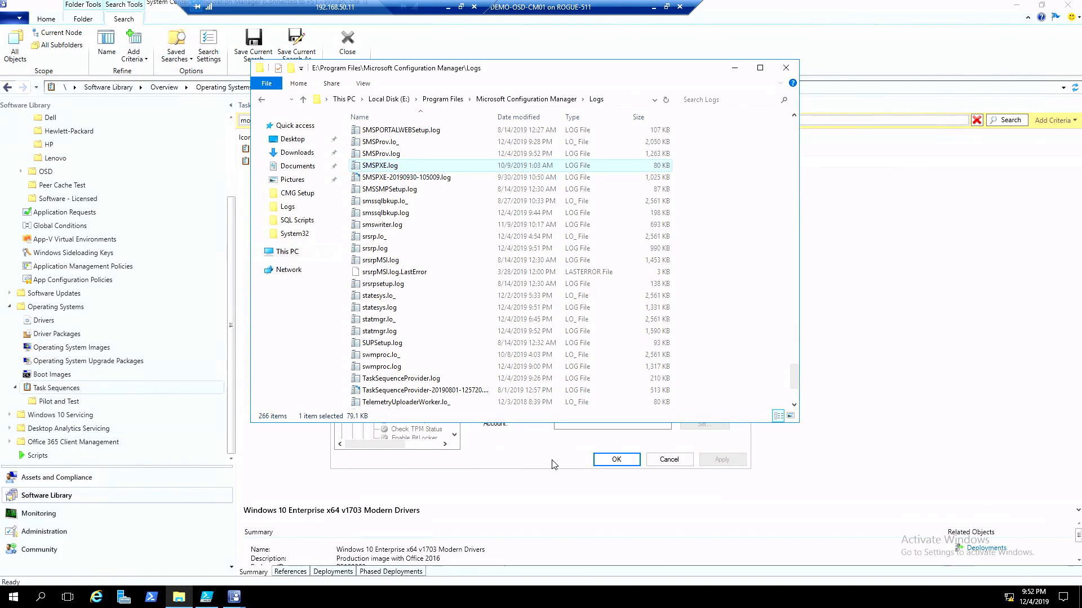
left_click(40, 374)
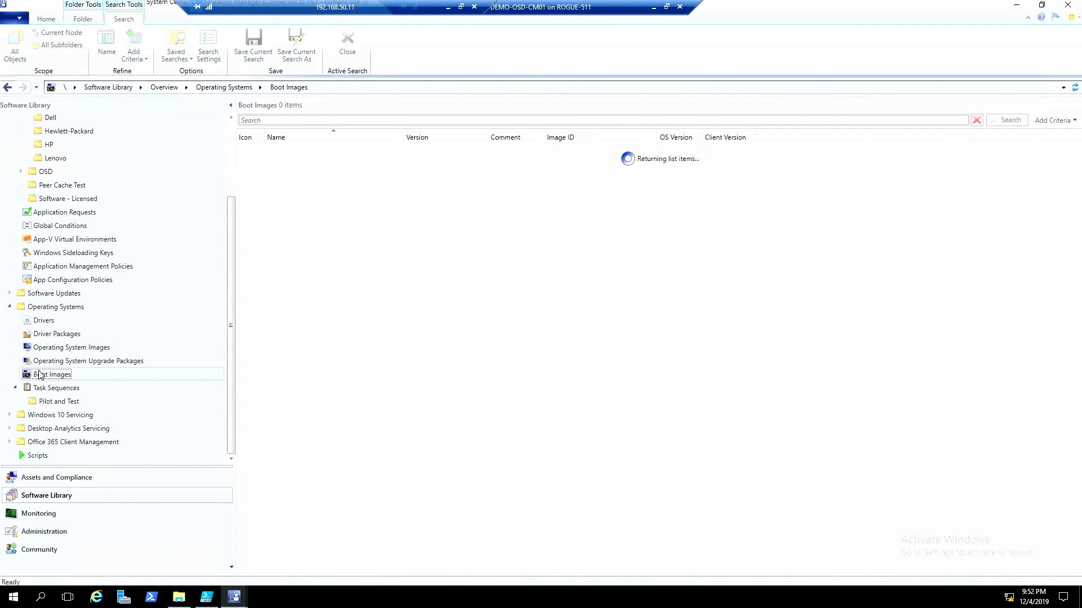
right_click(41, 375)
left_click(79, 390)
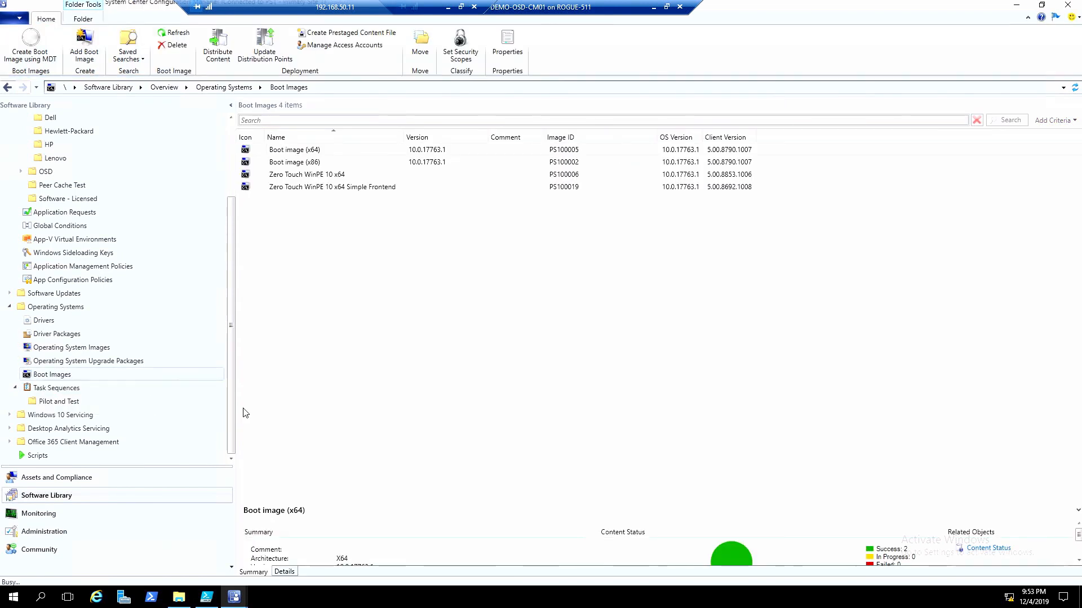
- Fill in the boot image wizard with package source \\cm01\sources\test, name test and the x64 platform, and proceed to Components
type("\\\\cm01\\source")
type("s\\tes")
type("t")
key("Return")
type("test")
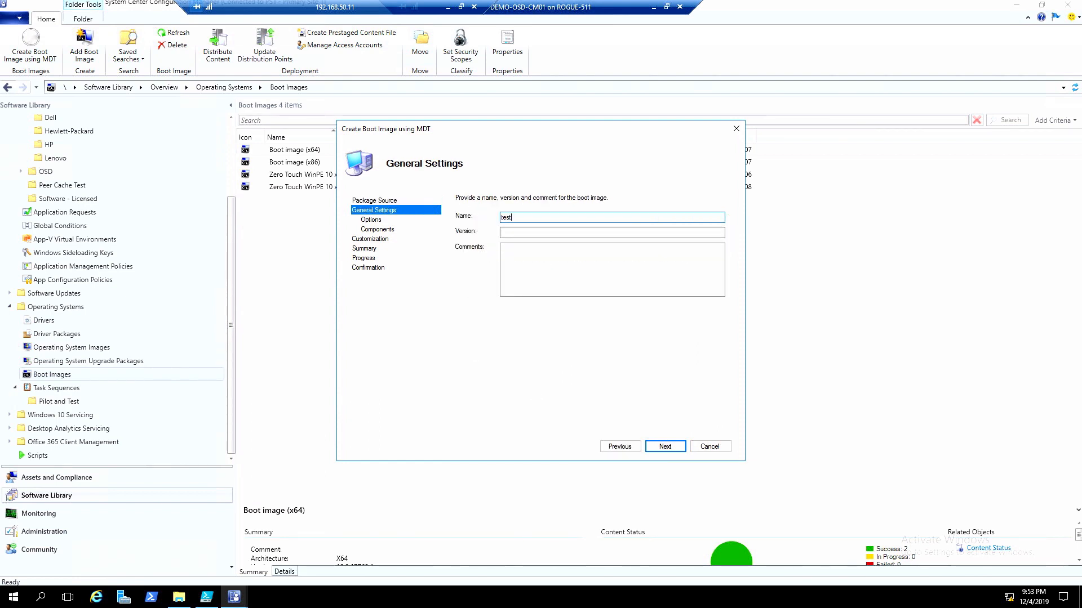
key("Return")
left_click(463, 237)
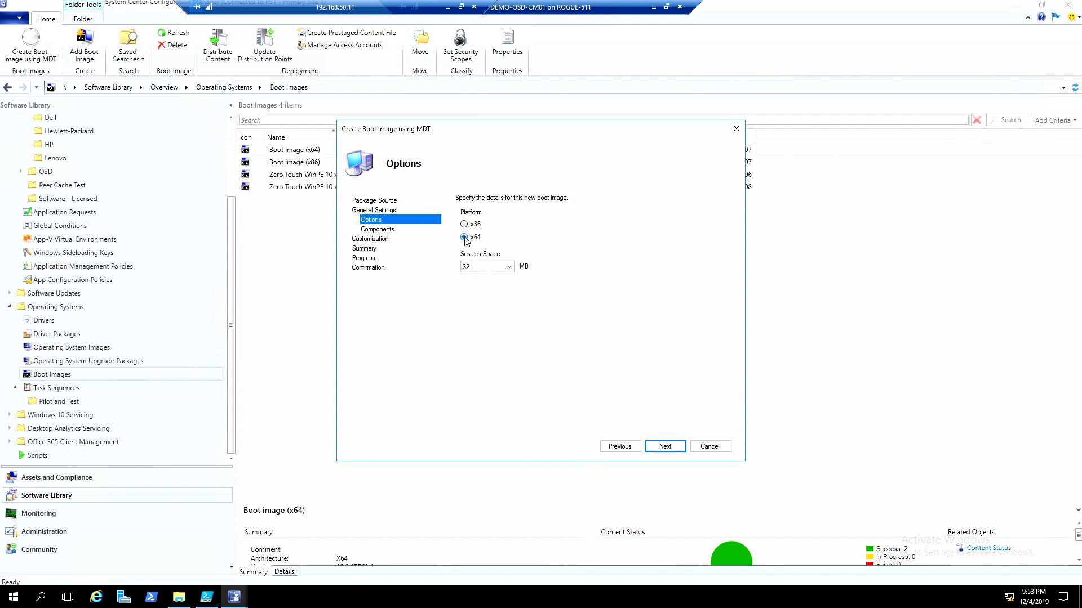
left_click(661, 446)
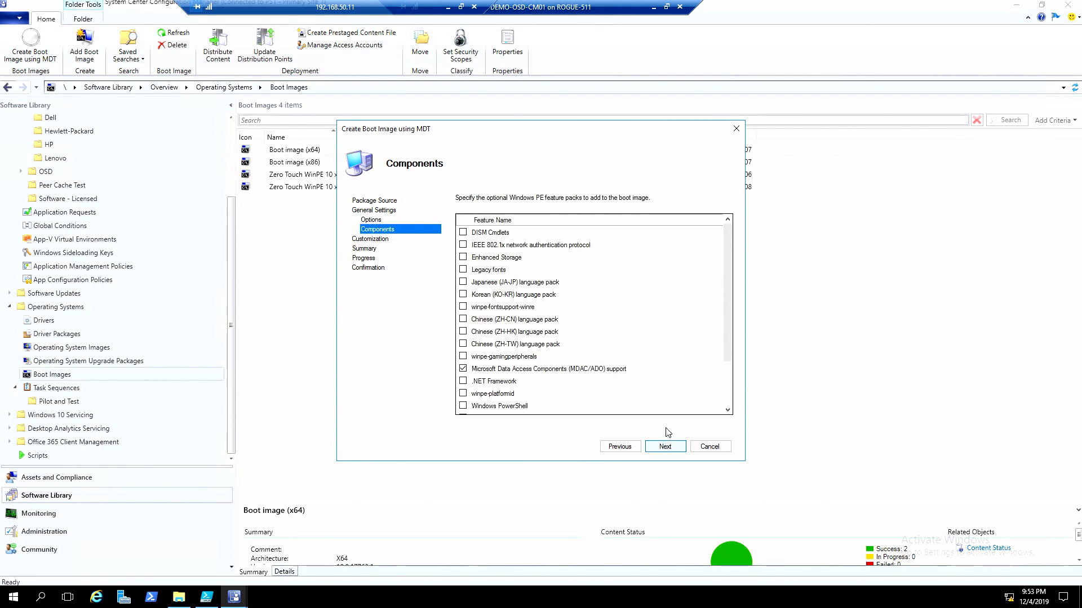
- Review the optional Windows PE components down to Microsoft Diagnostics and Recovery Toolkit (DaRT) and cancel the wizard
scroll(716, 405, "down", 2)
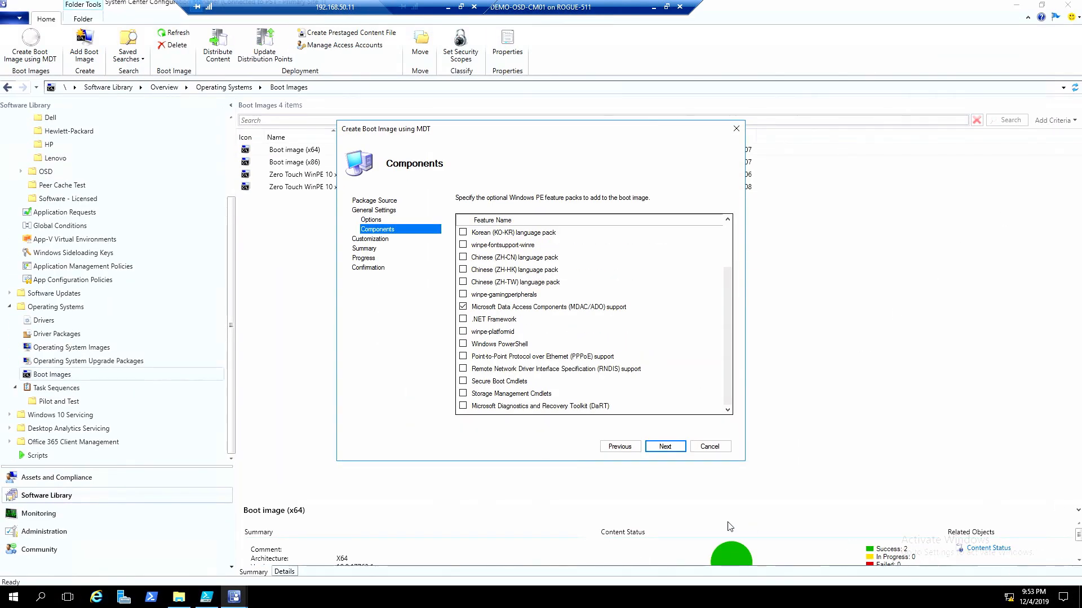
left_click(708, 446)
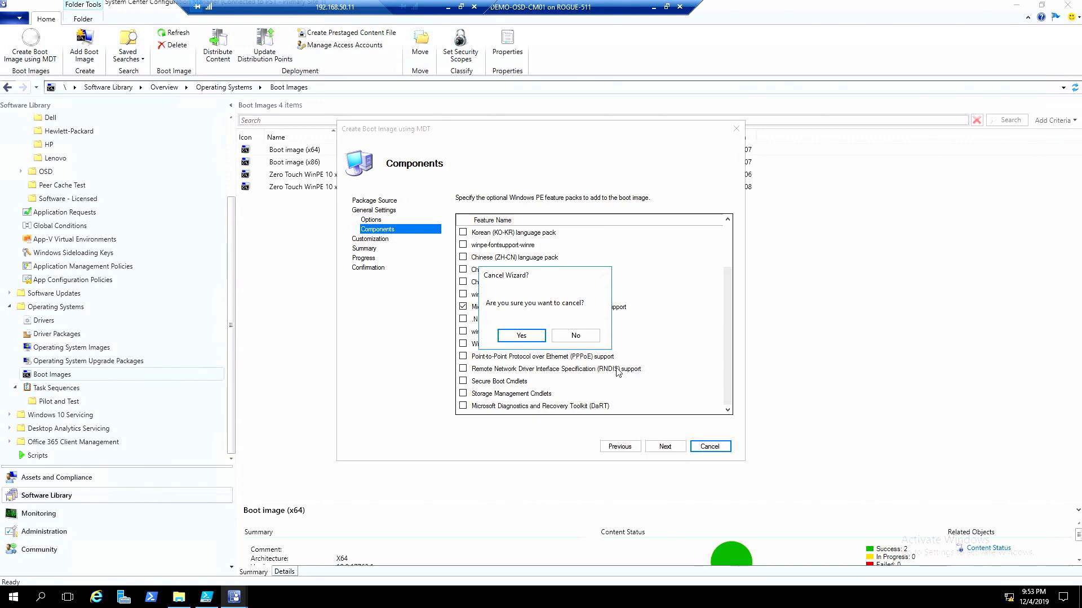
left_click(521, 337)
- Minimize the DEMO-OSD-CM01 session, switch to Chrome and load deploymentresearch.com
left_click(651, 8)
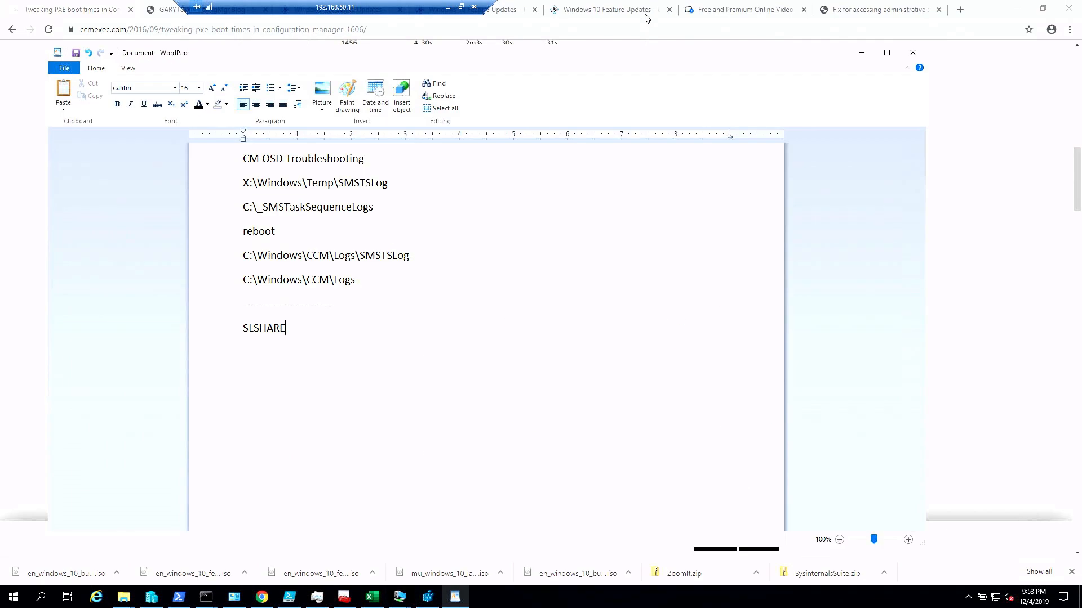
left_click(263, 597)
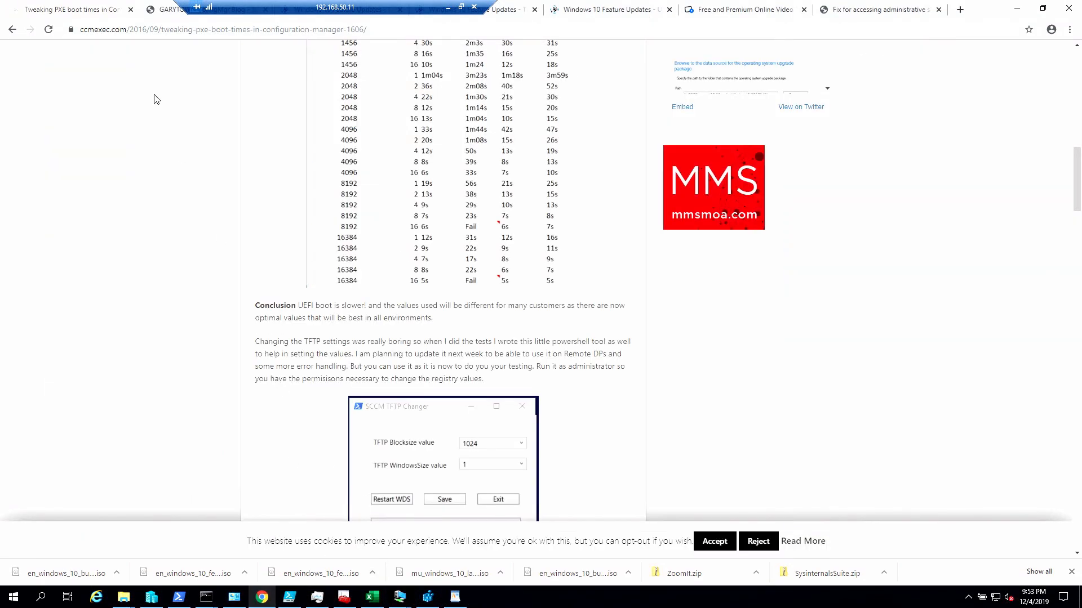
left_click(170, 29)
type("deploymentresearch.com")
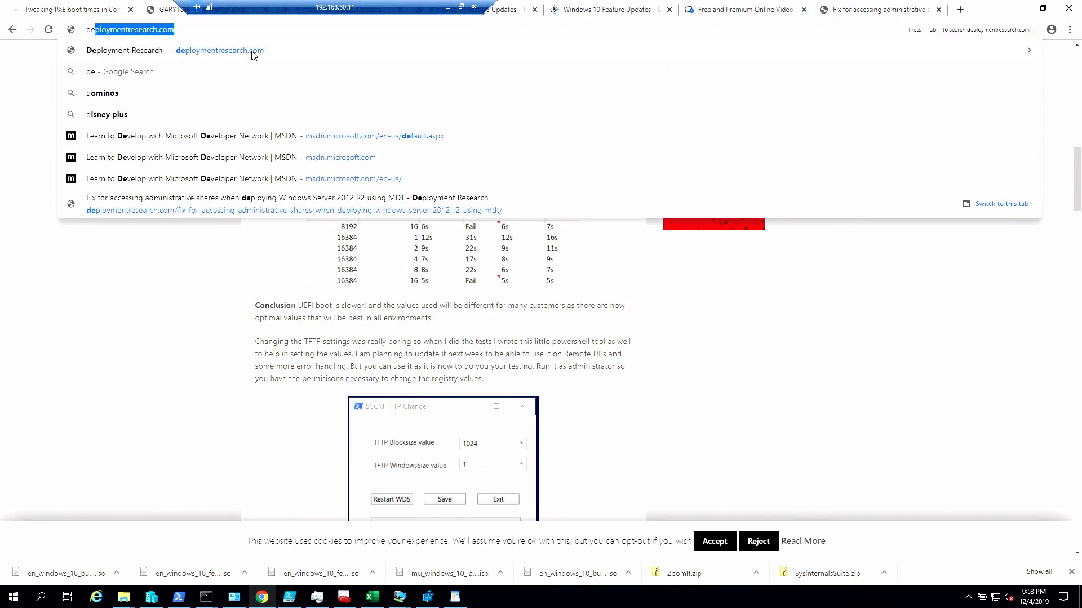
key("Return")
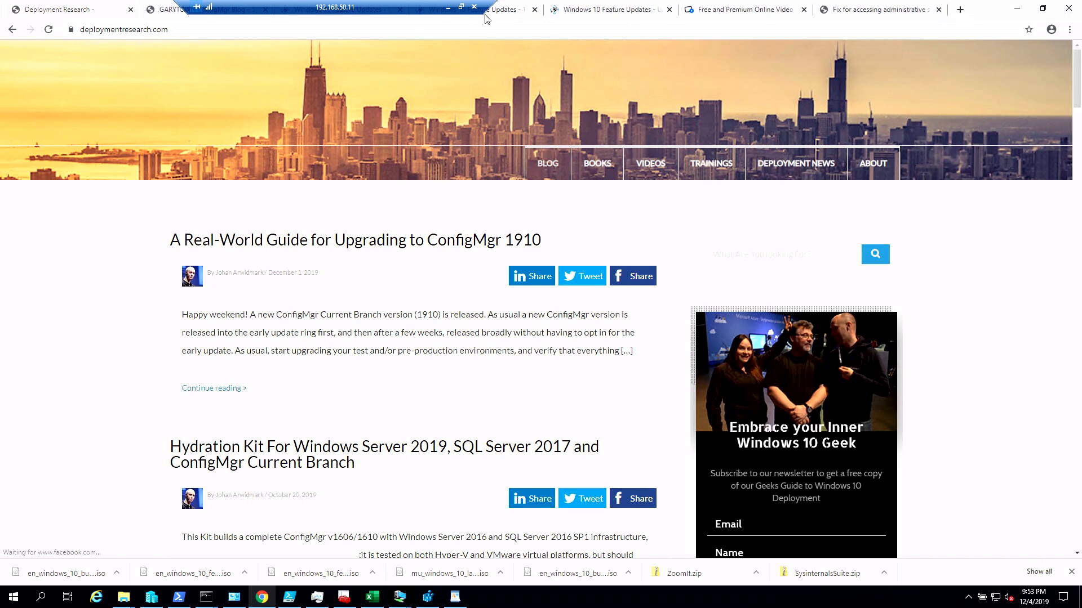
- Search the site for dart and read the requirements and guide in "Adding DaRT to ConfigMgr Boot Images – And starting it earlier than early"
left_click(732, 256)
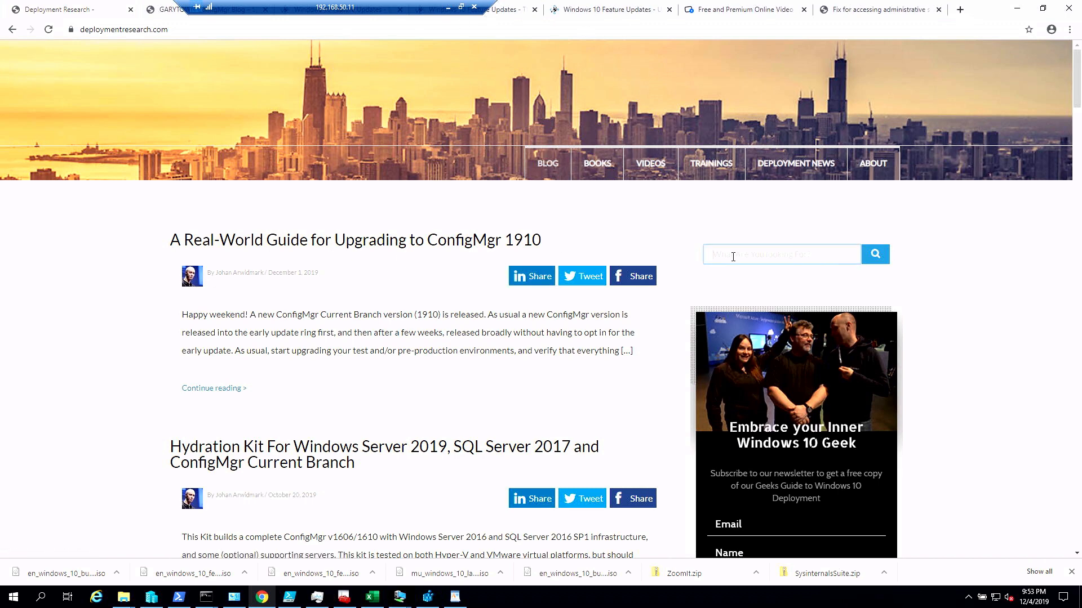
key("Return")
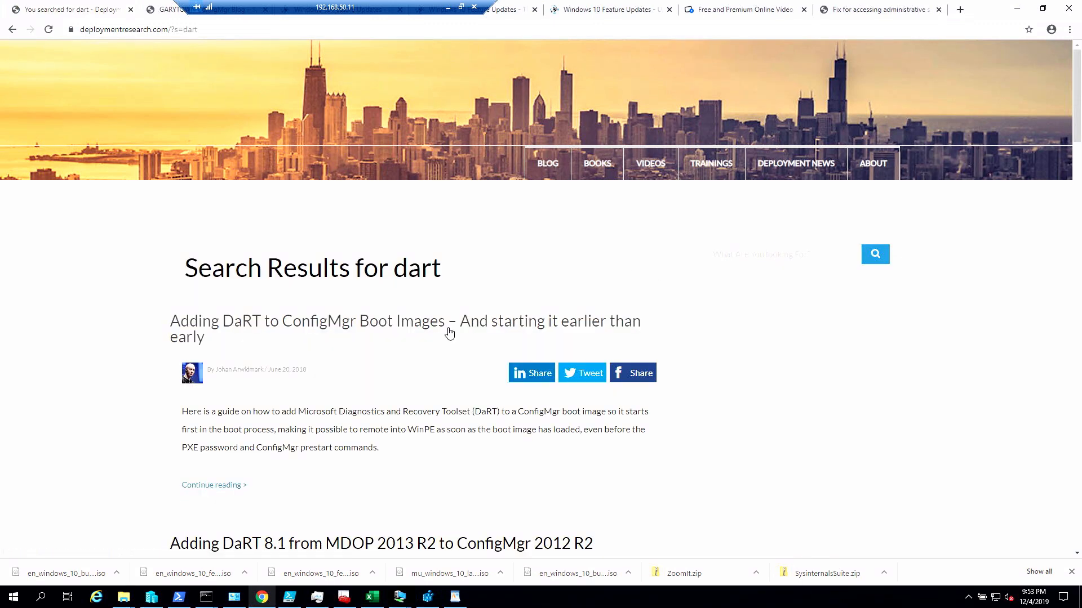
left_click(447, 329)
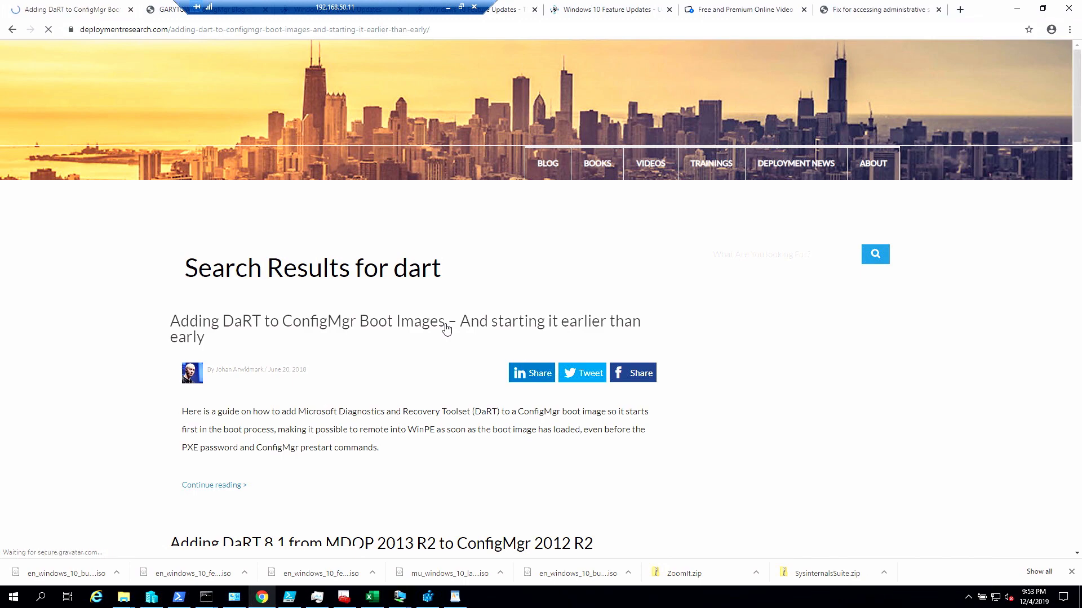
scroll(443, 334, "down", 5)
scroll(435, 344, "down", 9)
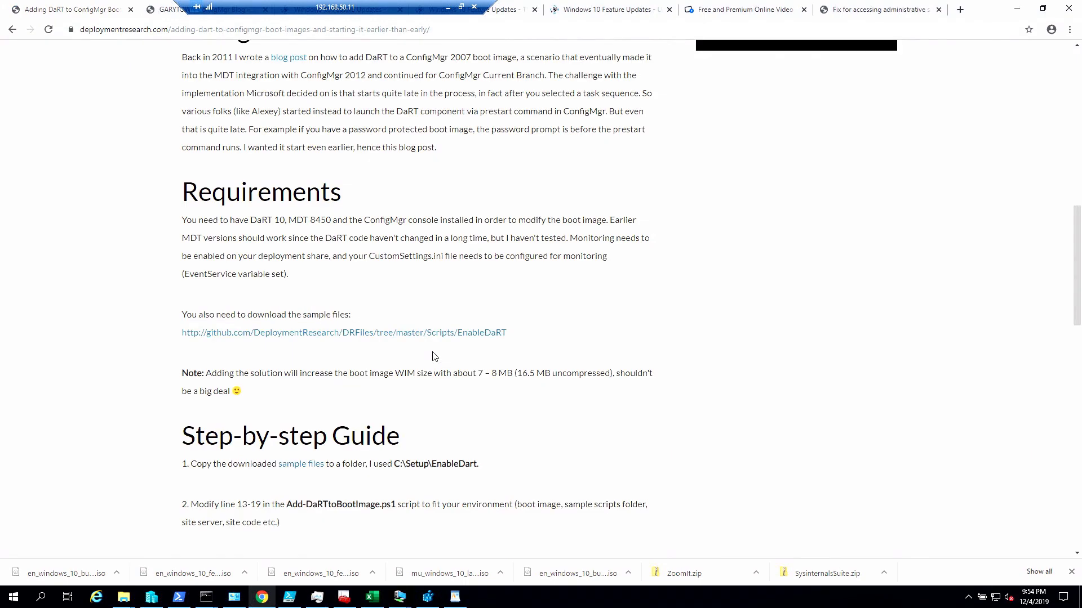
scroll(435, 357, "up", 2)
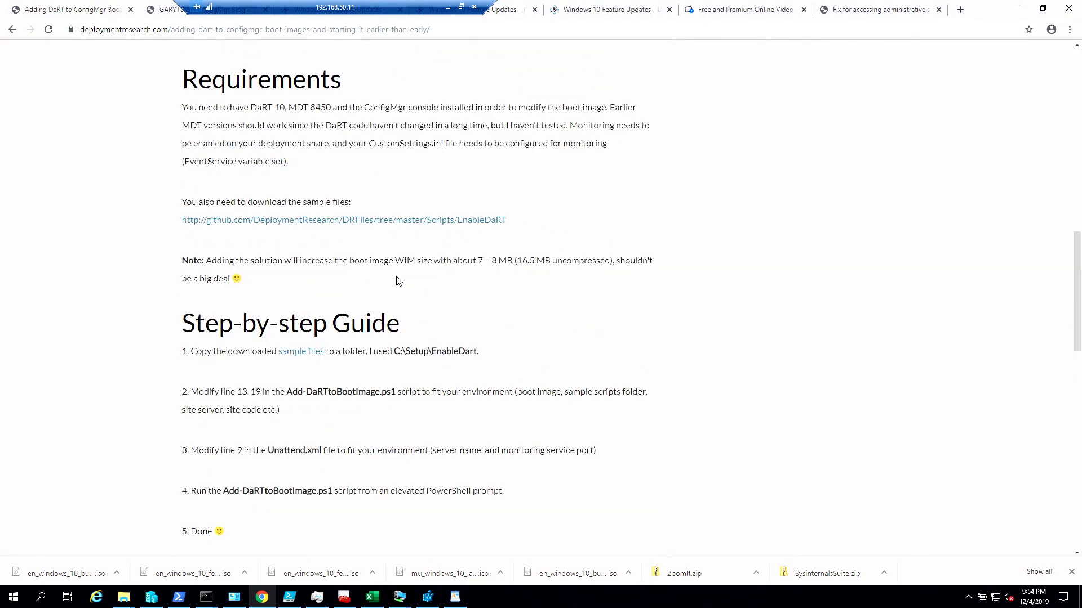
- Open the EnableDaRT sample files on GitHub and display the variables section of Add-DaRTtoBootImage.ps1
left_click(398, 221)
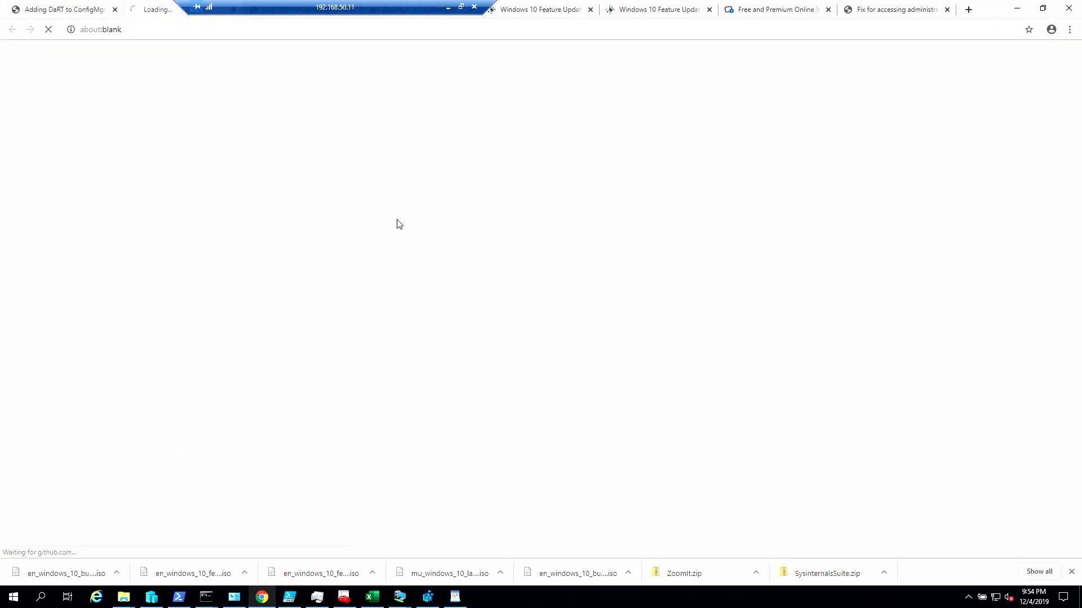
left_click(360, 230)
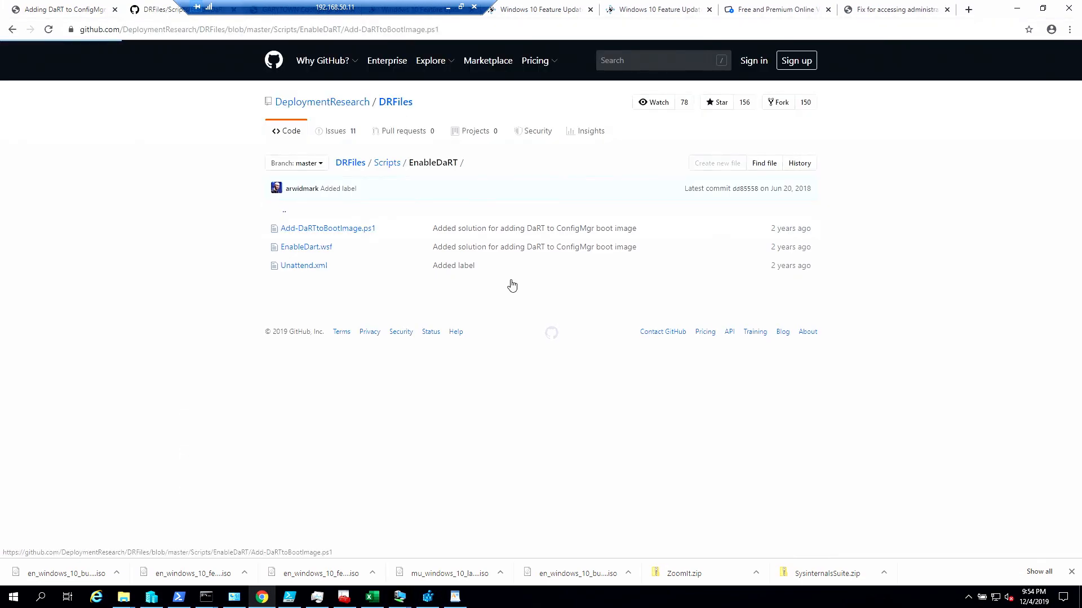
scroll(592, 364, "down", 4)
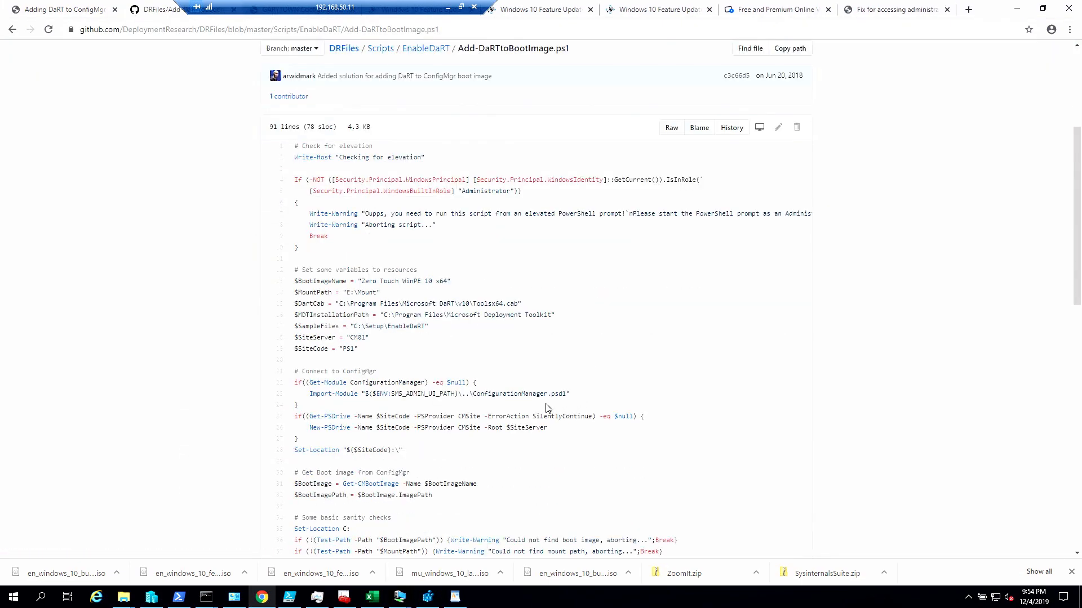
- Magnify the script and mark the boot image name, DaRT cab, MDT path and sample files with red arrows, and box the site server and code
key("ctrl+1")
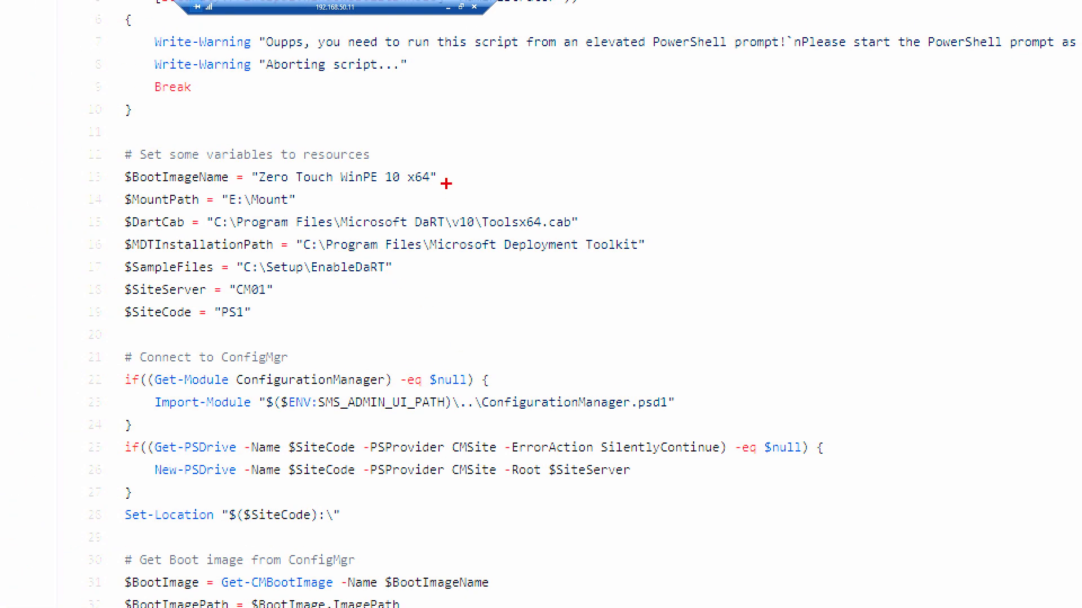
left_click_drag(453, 174, 710, 118)
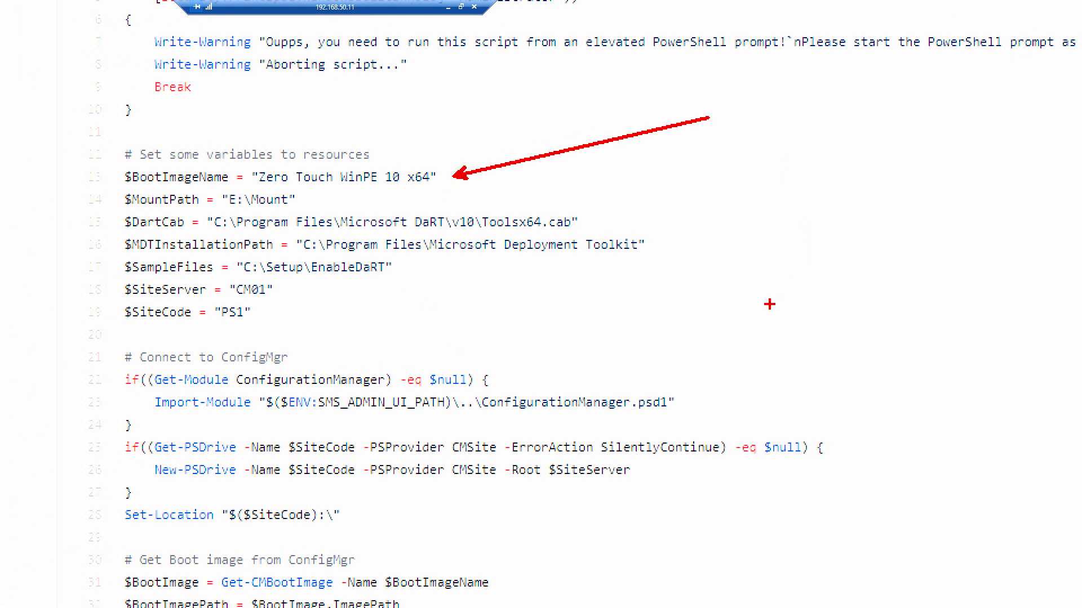
left_click_drag(576, 222, 731, 207)
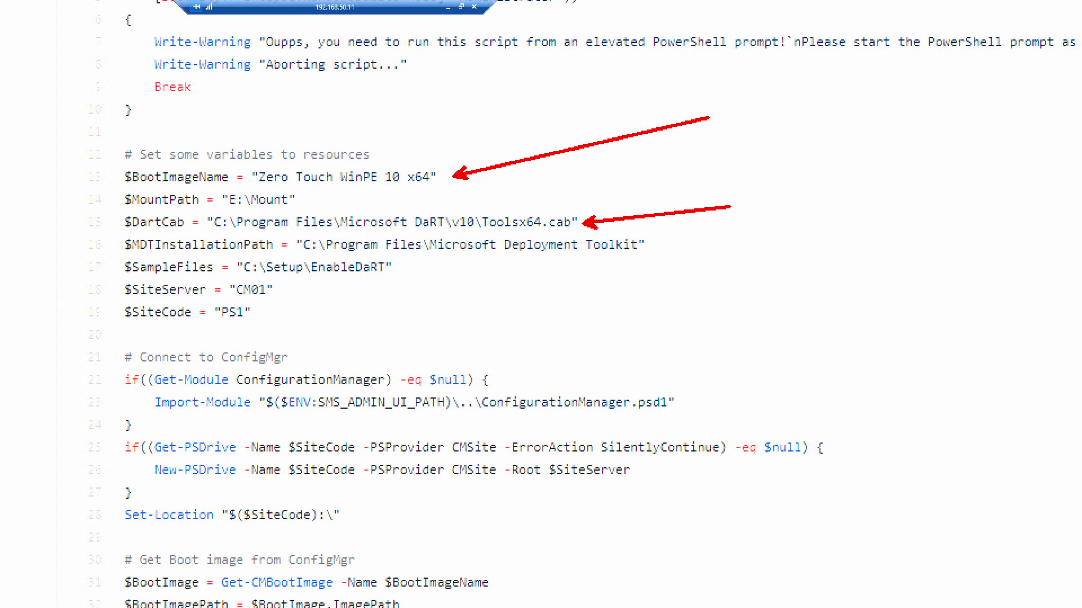
left_click_drag(648, 246, 772, 247)
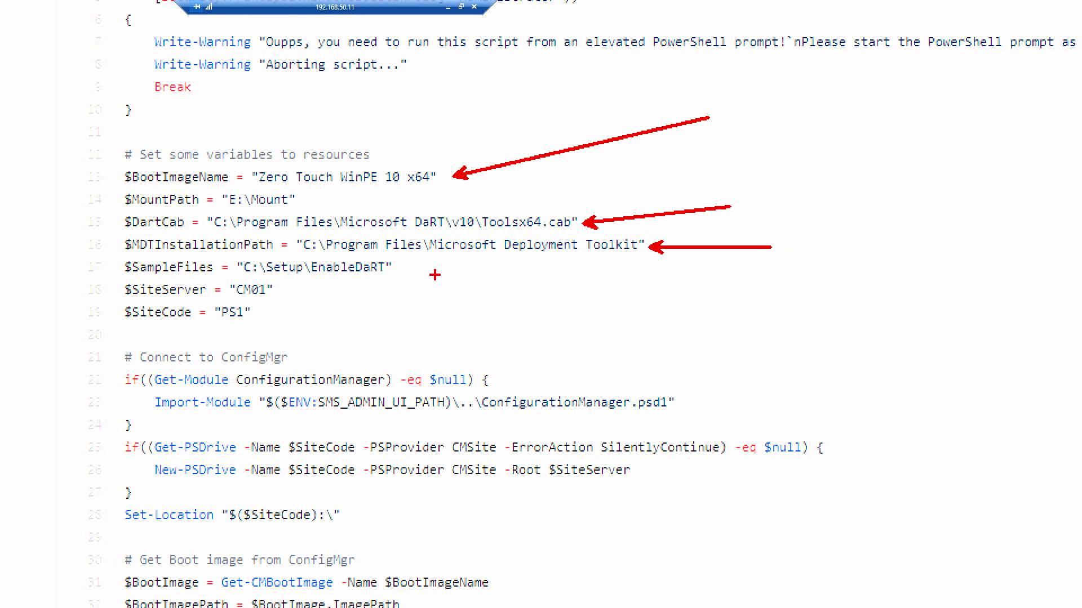
left_click_drag(393, 268, 586, 268)
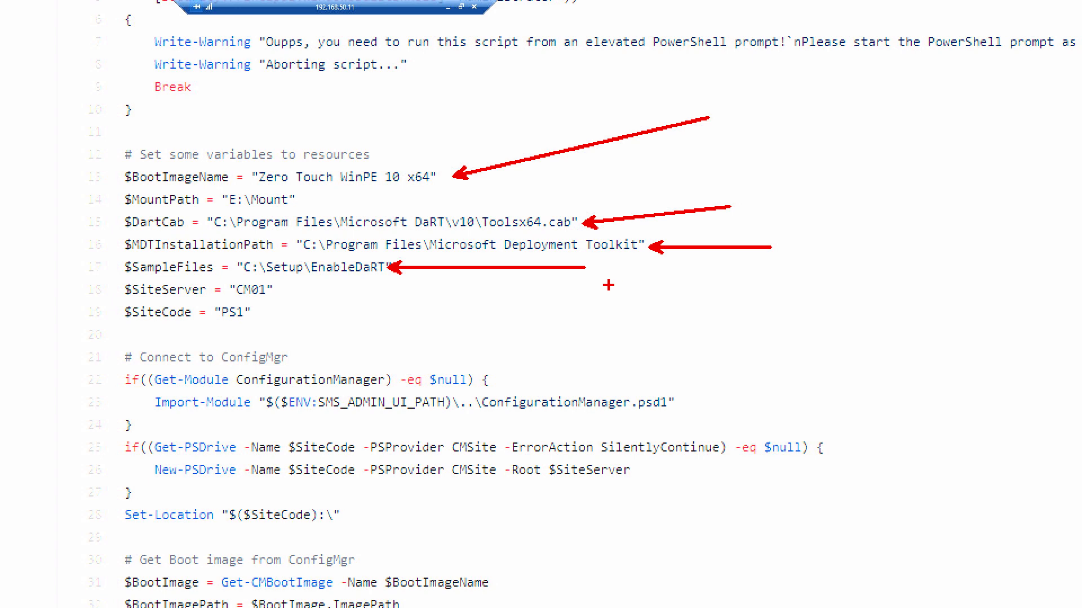
mouse_move(96, 260)
left_mouse_down()
mouse_move(215, 325)
mouse_move(292, 334)
left_mouse_up()
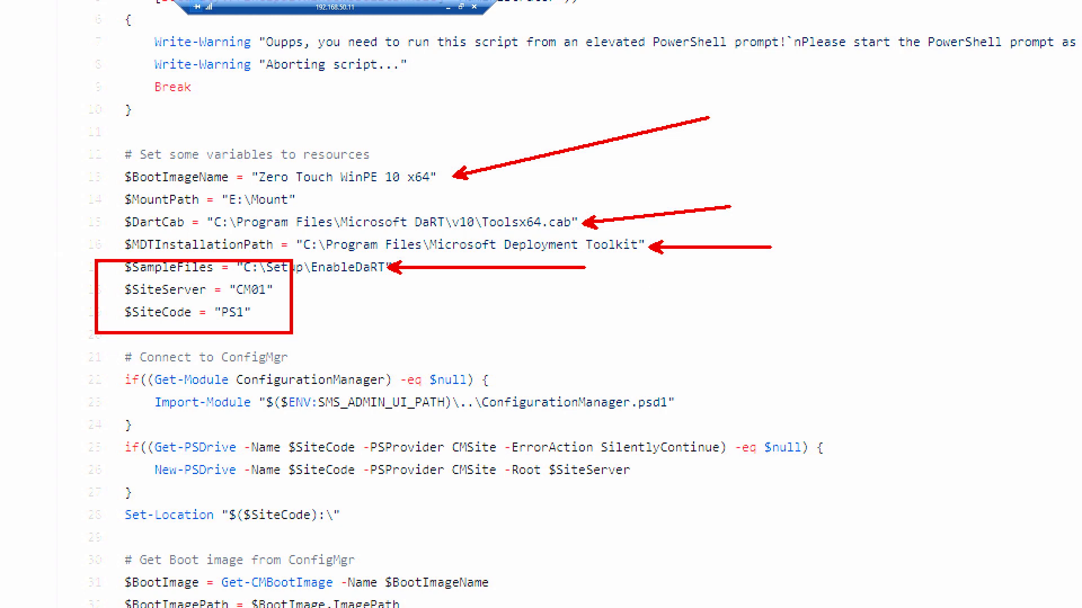
key("Escape")
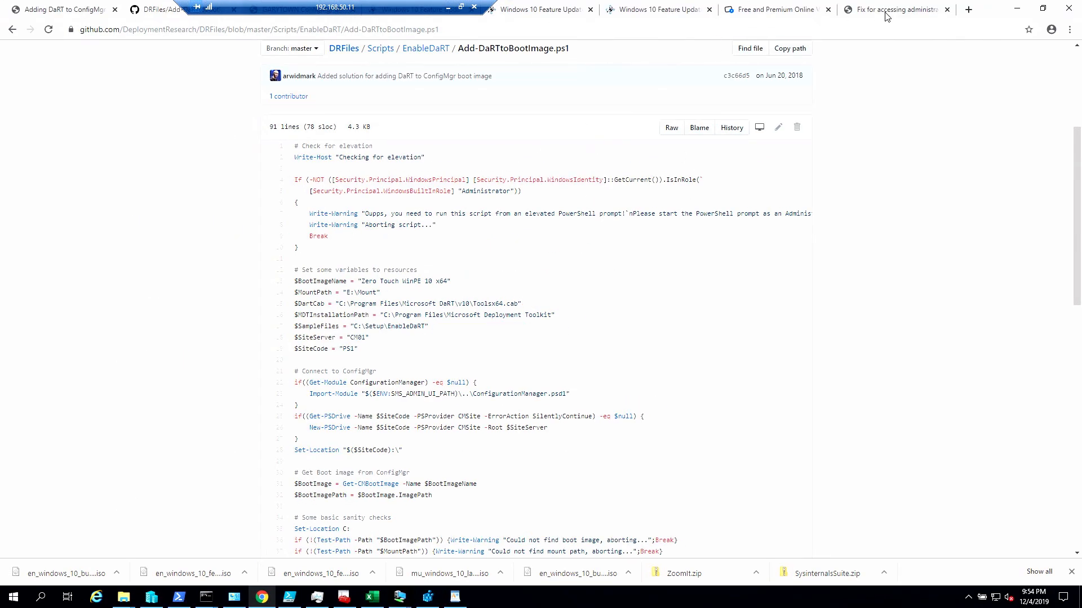
- Return to the EnableDaRT file list, then to the DaRT boot image article, and view its DaRT remote connection screenshot
left_click(10, 31)
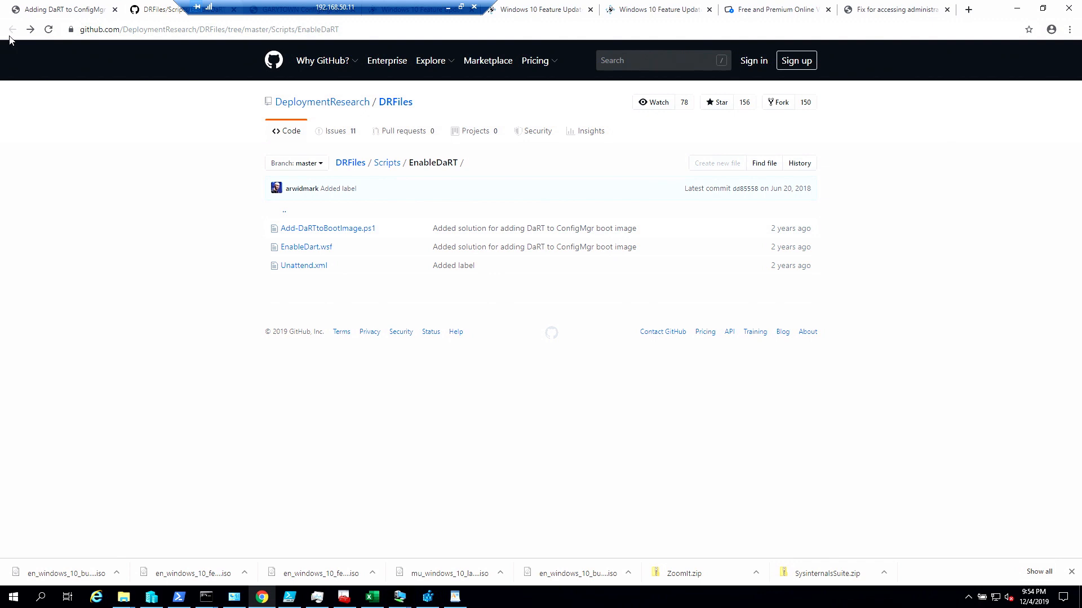
left_click(903, 11)
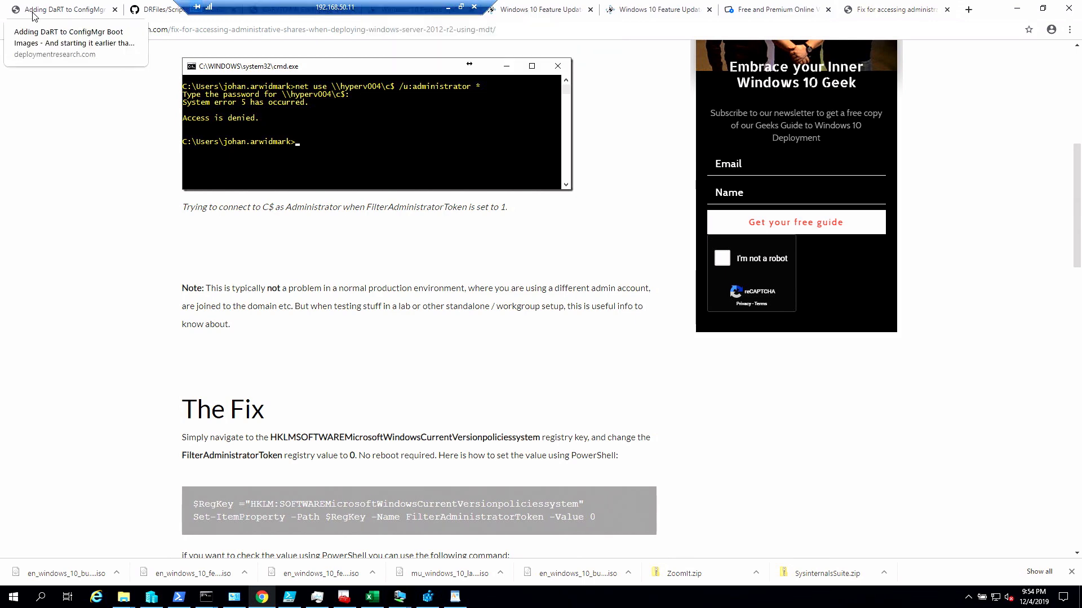
left_click(56, 10)
scroll(391, 344, "down", 10)
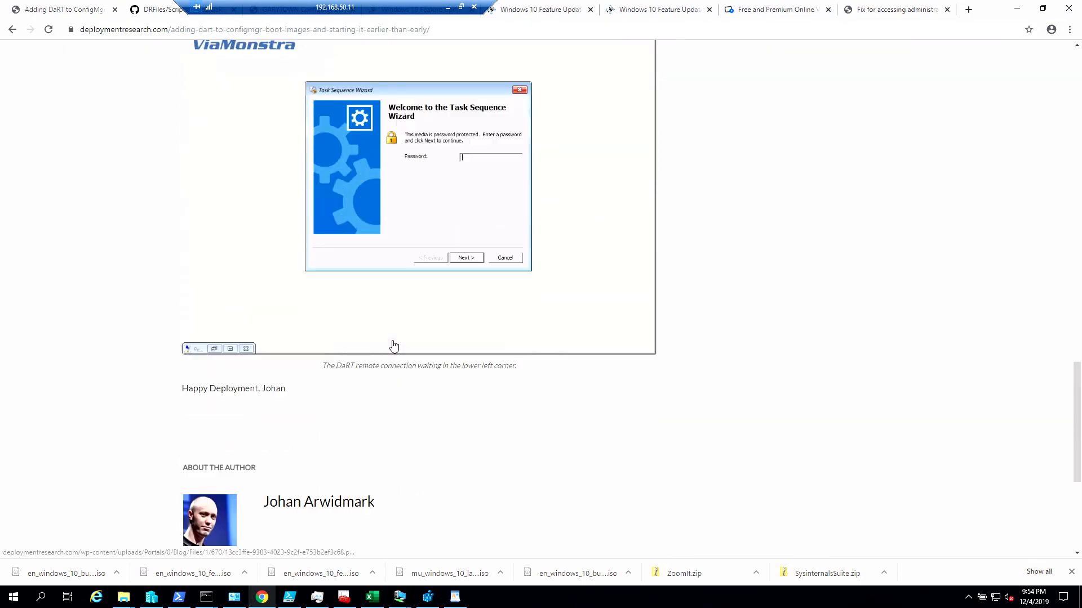